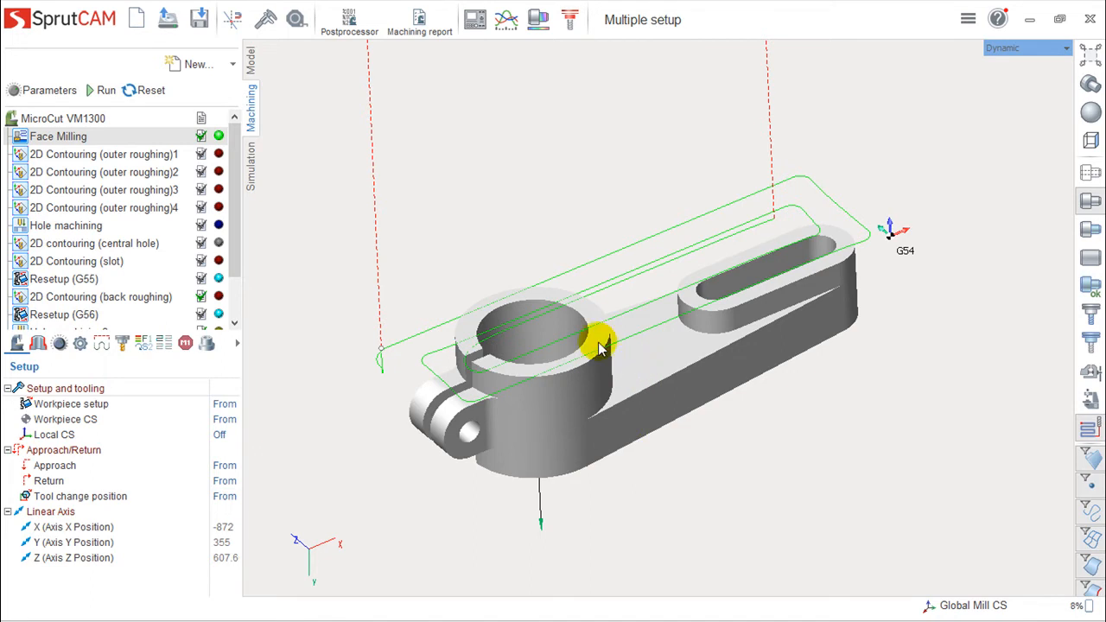
Examine the Face Milling toolpath, then the strategy parameters and toolpath of the 2D Contouring (outer roughing)1 operation
right_click_drag(657, 200, 864, 386)
scroll(851, 388, "up", 3)
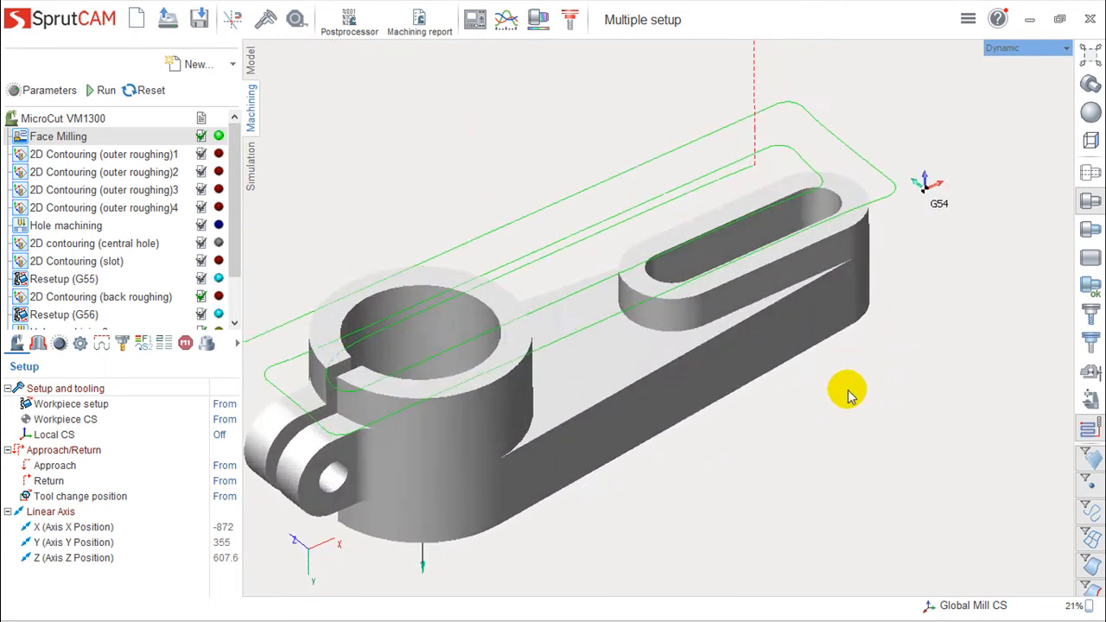
scroll(847, 390, "down", 2)
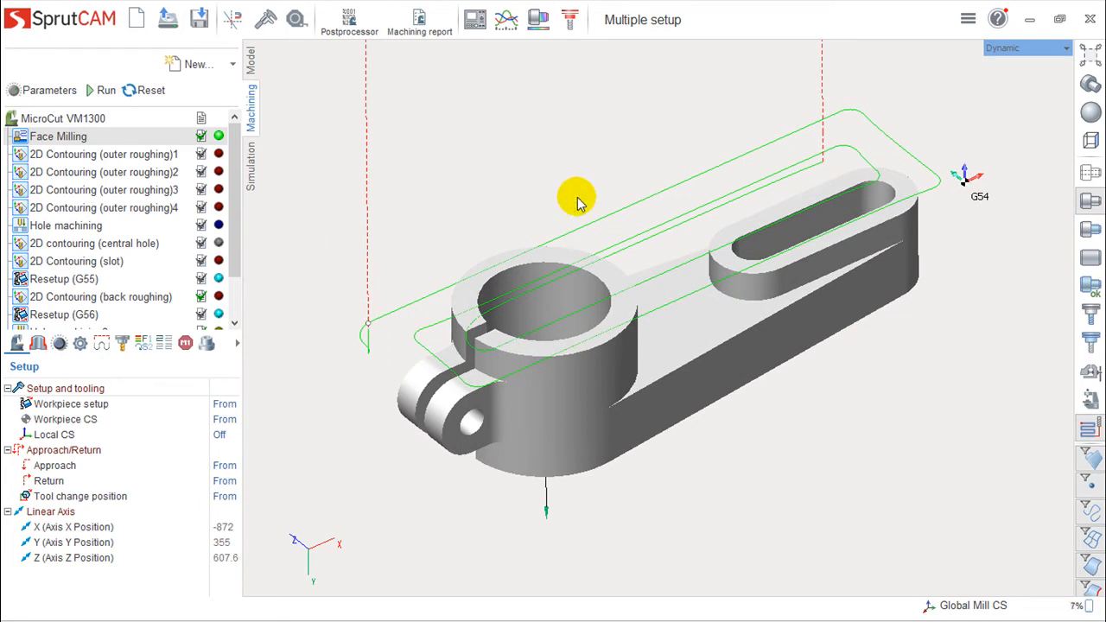
double_click(132, 160)
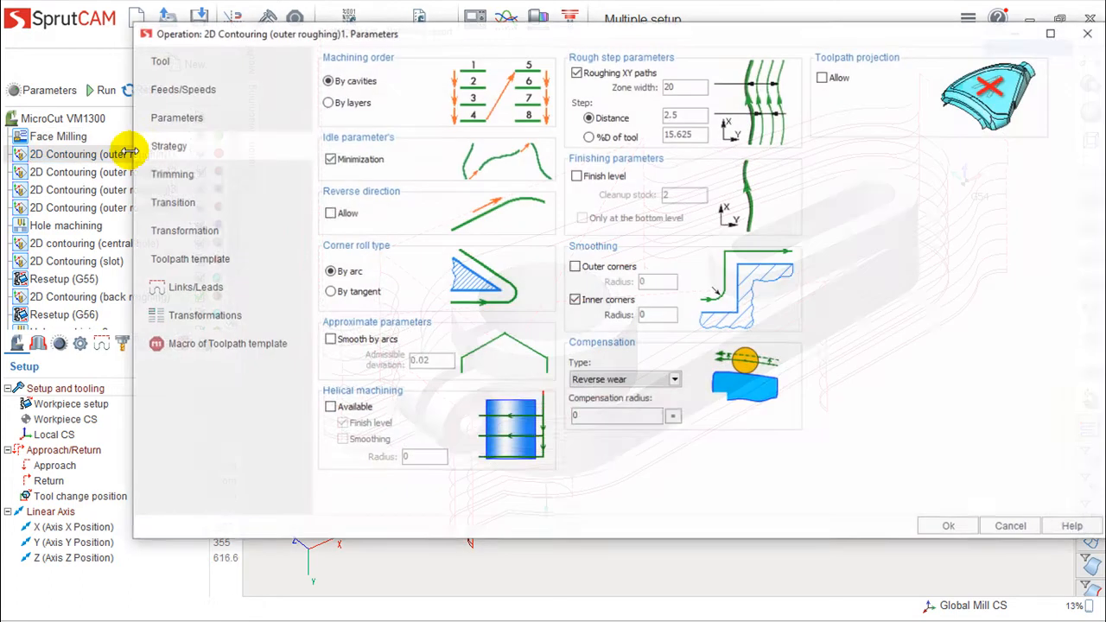
left_click(1013, 528)
mouse_move(856, 459)
right_mouse_down()
mouse_move(863, 501)
mouse_move(854, 477)
right_mouse_up()
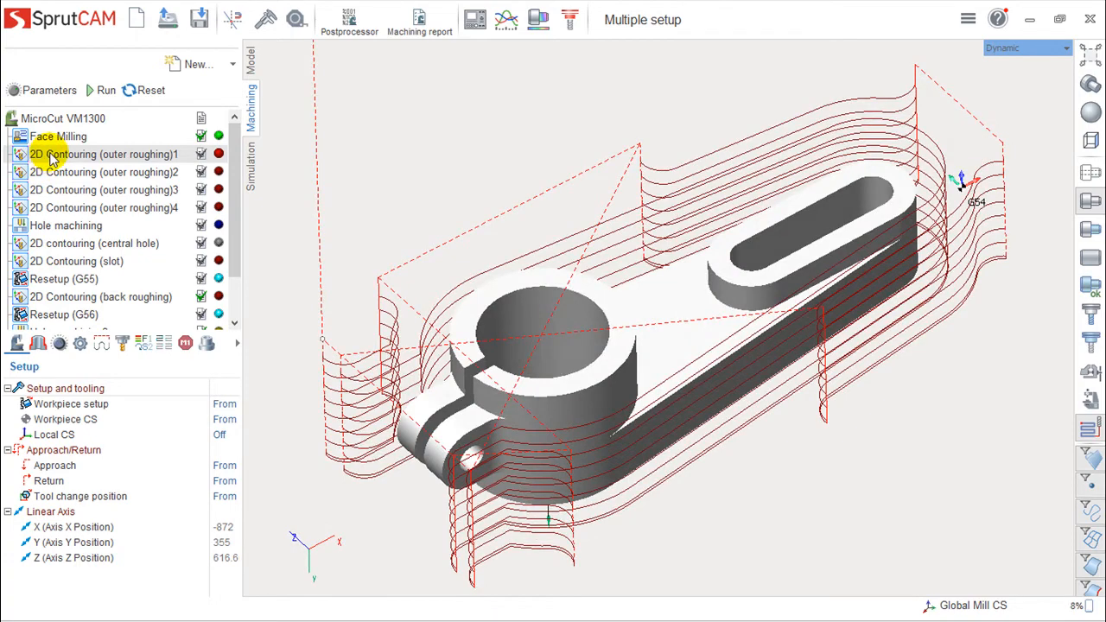
right_click_drag(493, 202, 925, 397)
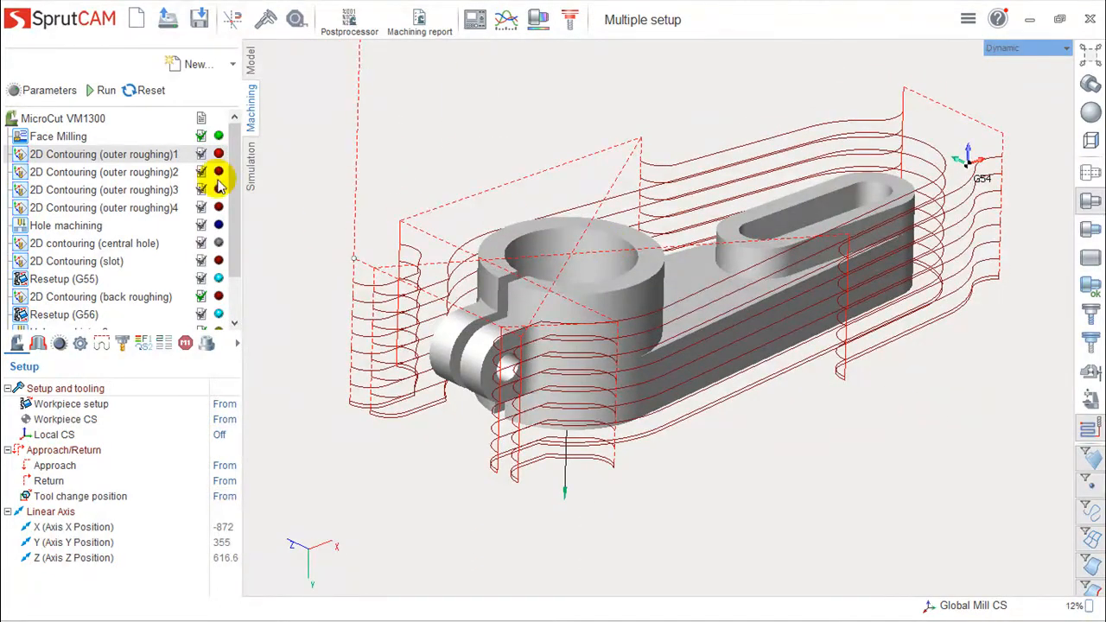
In 2D Contouring (outer roughing)1, disable Roughing XY paths, enable Finish level only at the bottom level, and recalculate the toolpath
double_click(153, 155)
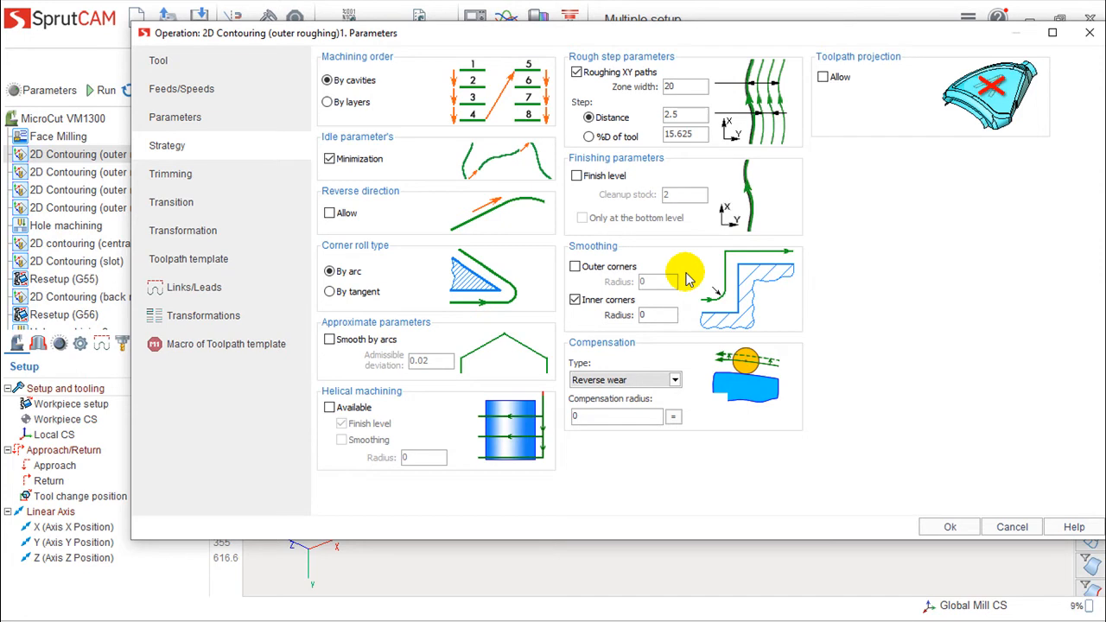
left_click(576, 73)
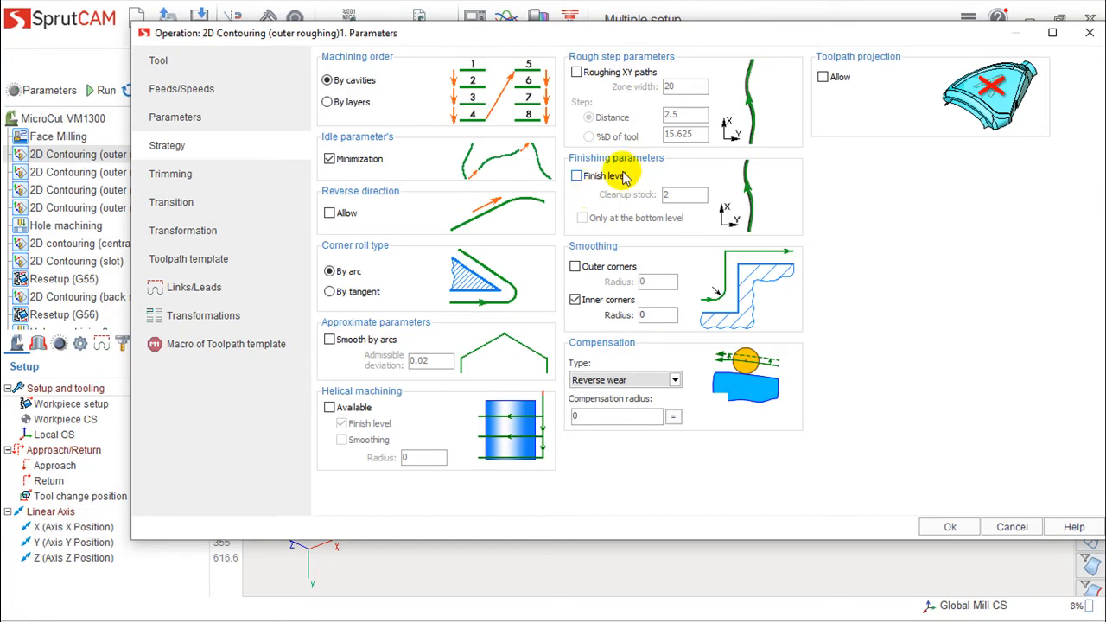
left_click(578, 176)
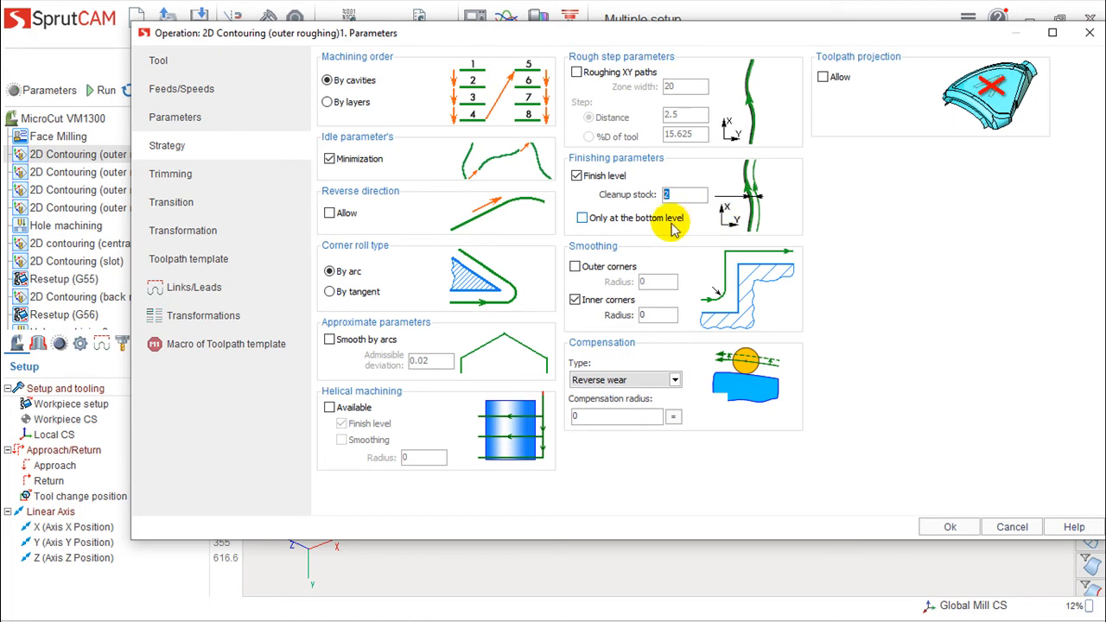
left_click(583, 219)
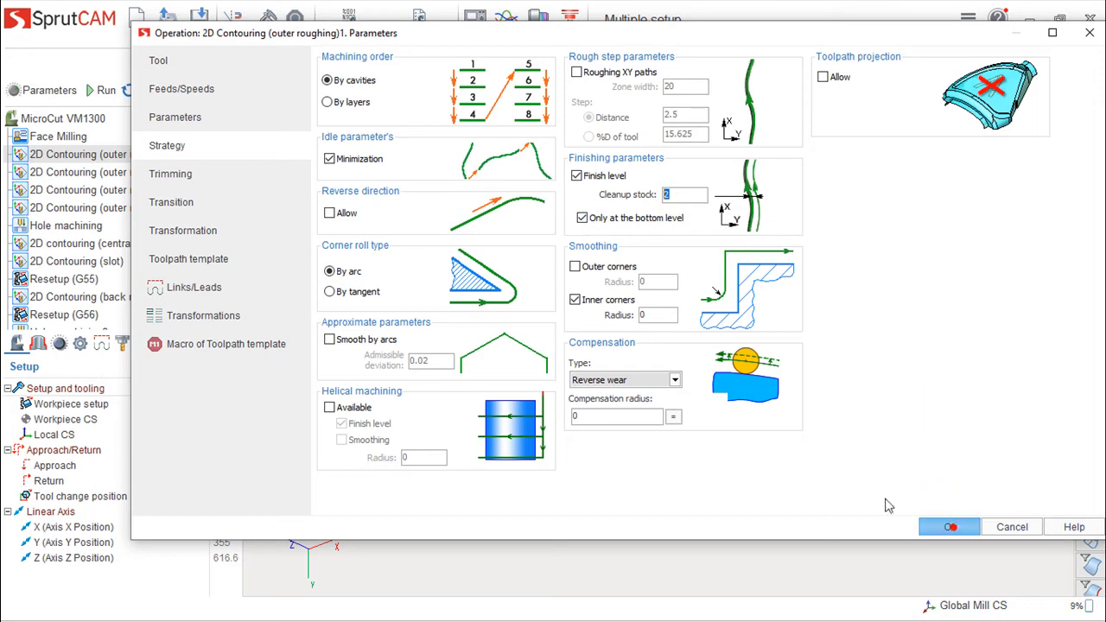
key("Return")
left_click(104, 89)
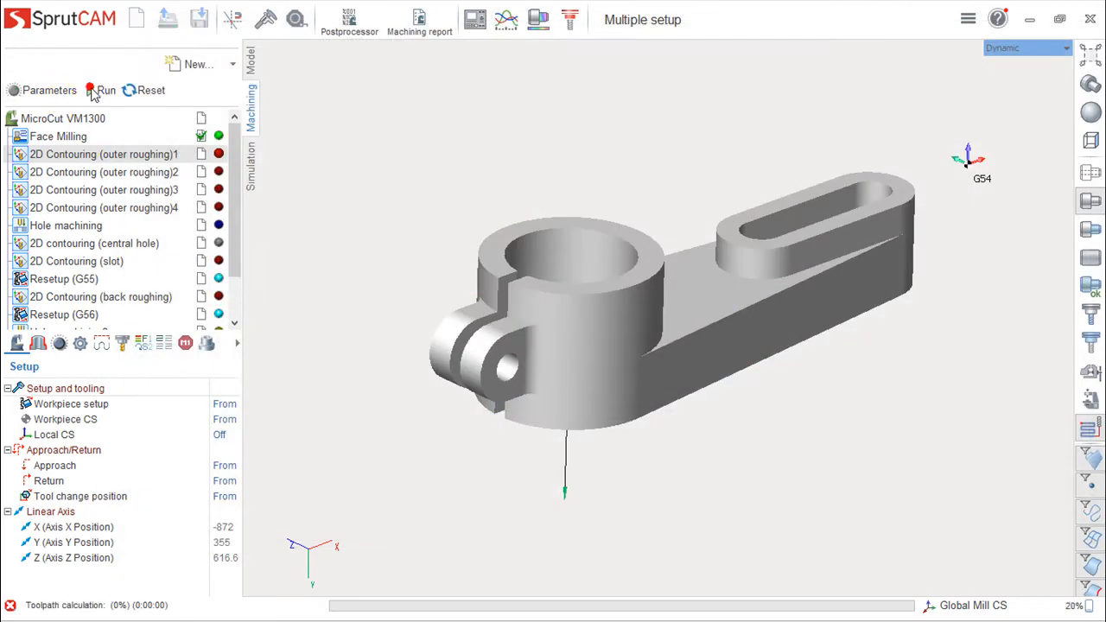
Examine the outer roughing toolpath around the part, especially the extra finishing pass at the bottom level
middle_click_drag(790, 353, 808, 312)
scroll(681, 369, "up", 5)
middle_click_drag(666, 383, 804, 420)
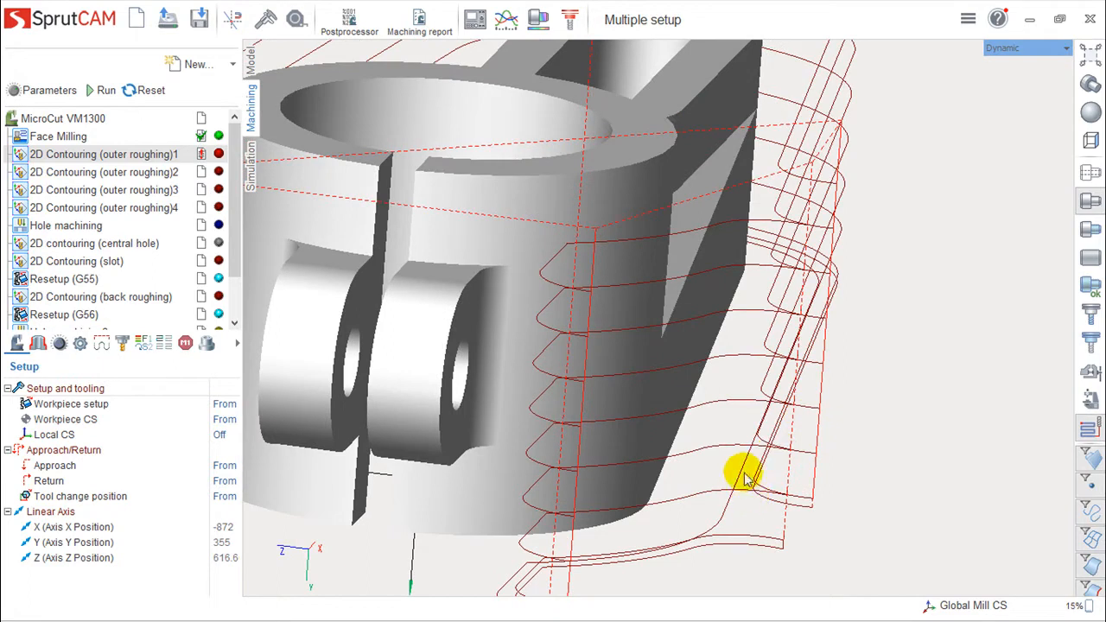
scroll(718, 471, "down", 3)
mouse_move(718, 471)
middle_mouse_down()
mouse_move(723, 455)
mouse_move(699, 497)
mouse_move(718, 487)
mouse_move(740, 501)
mouse_move(721, 513)
mouse_move(683, 454)
mouse_move(731, 424)
middle_mouse_up()
scroll(728, 429, "up", 2)
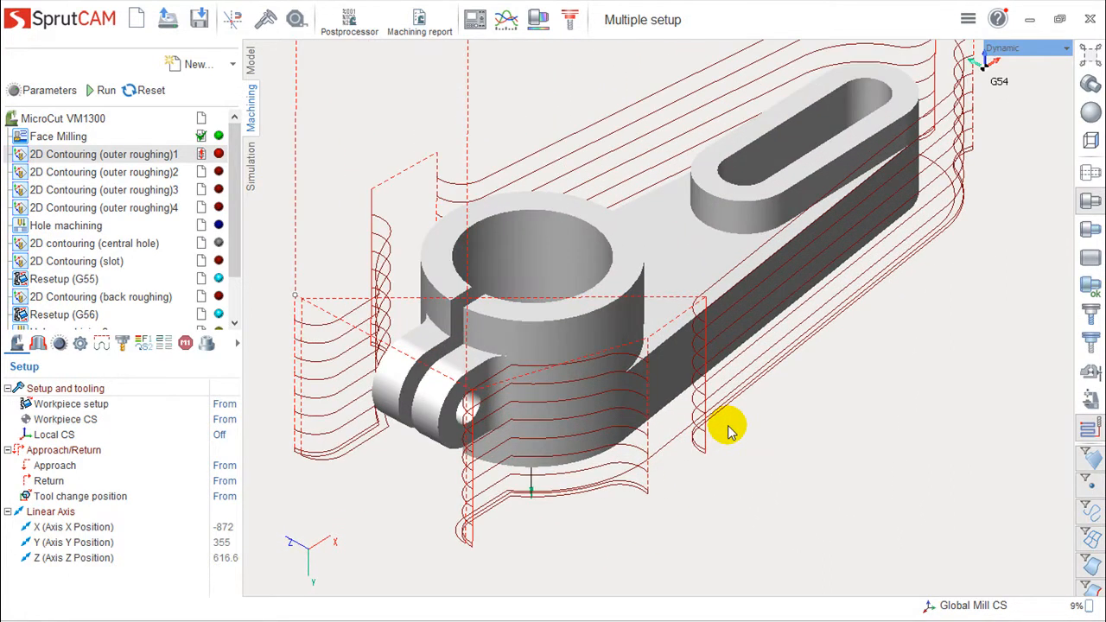
scroll(791, 429, "down", 2)
middle_click_drag(790, 429, 802, 462)
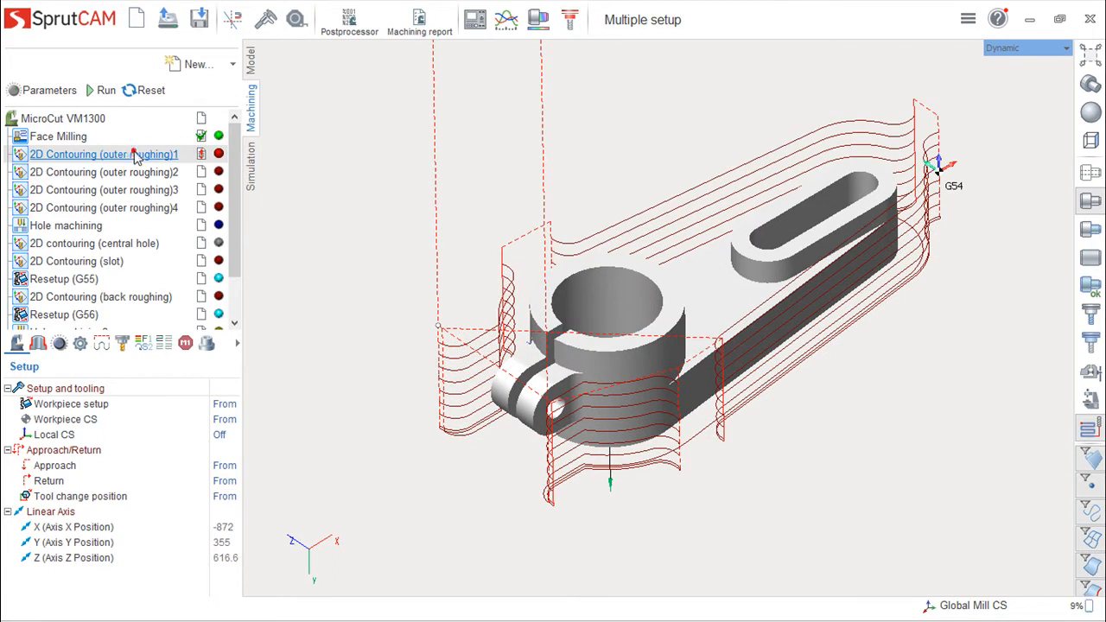
In 2D Contouring (outer roughing)1, disable Finish level, enable Roughing XY paths by step distance, and recalculate the toolpath
double_click(134, 155)
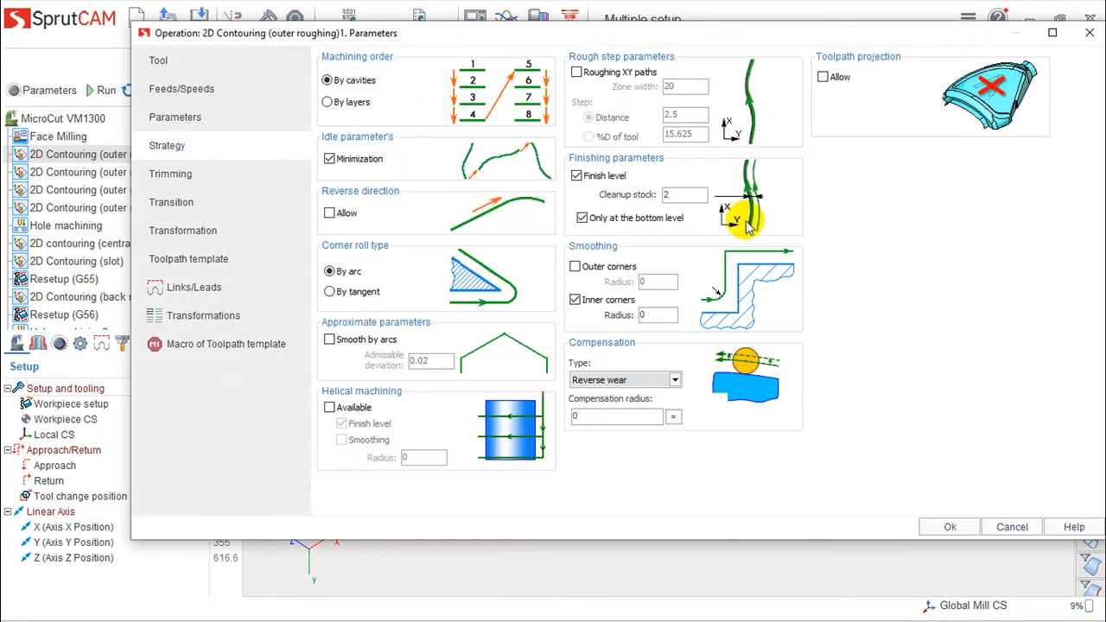
left_click(592, 175)
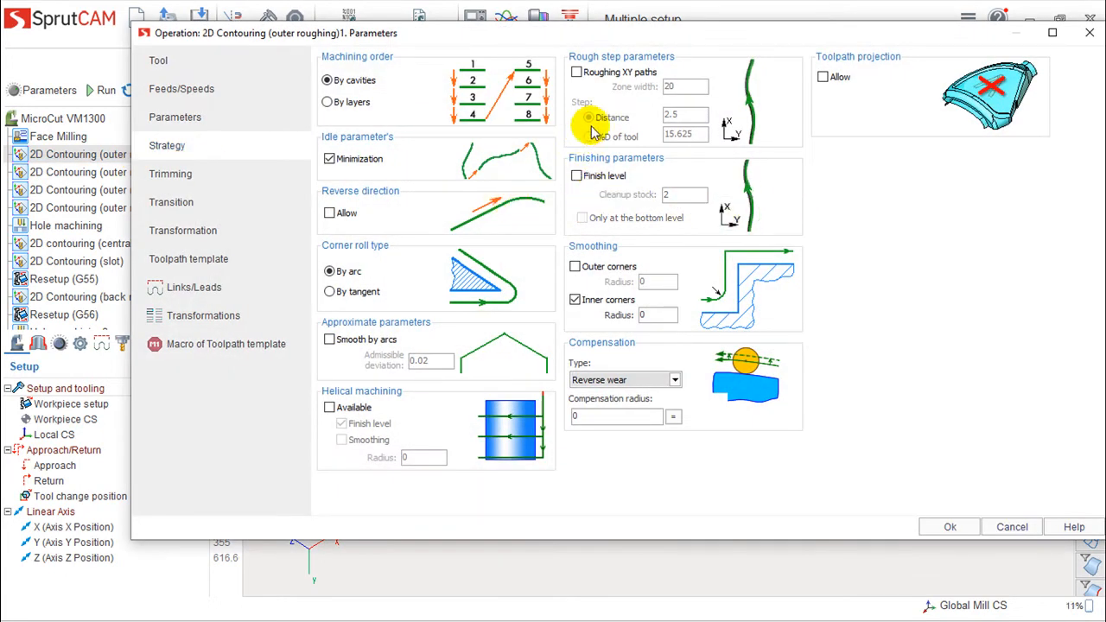
left_click(605, 73)
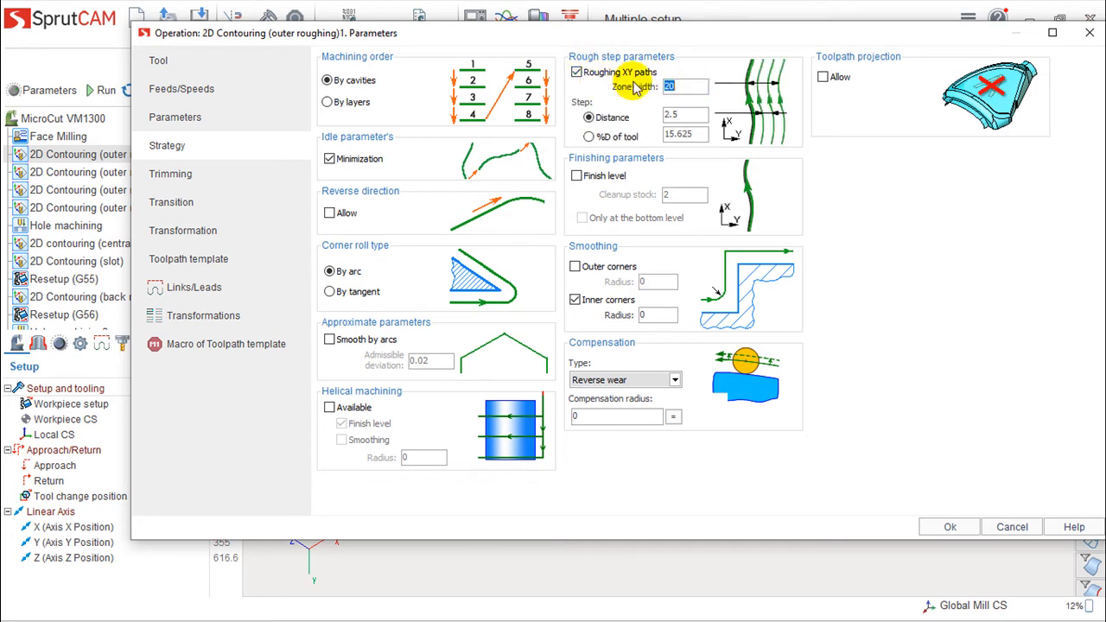
left_click_drag(685, 85, 676, 116)
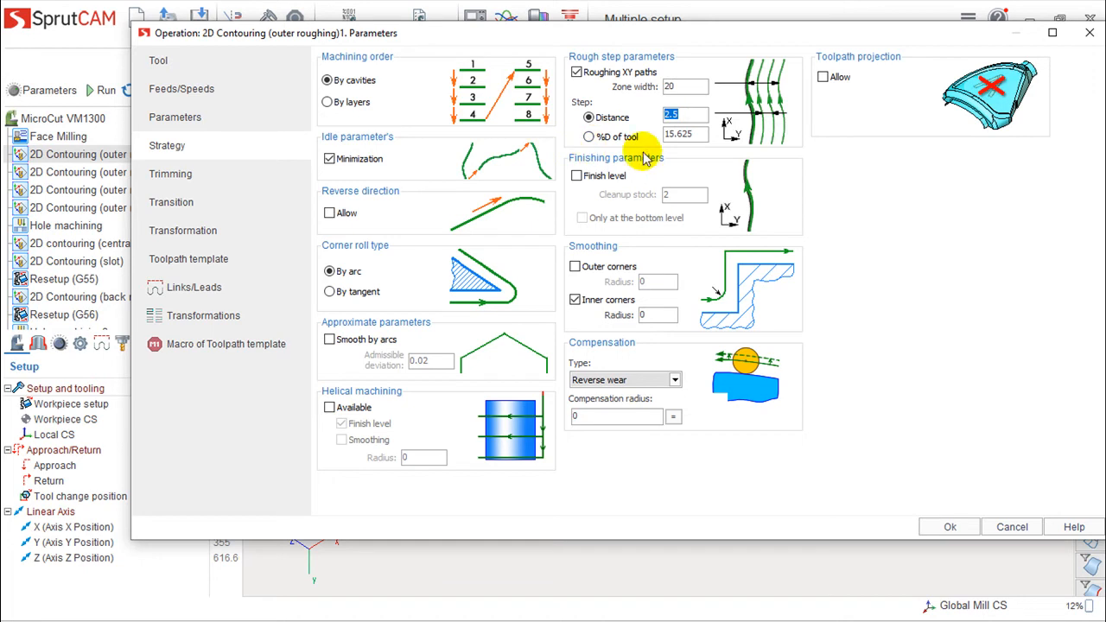
left_click(946, 527)
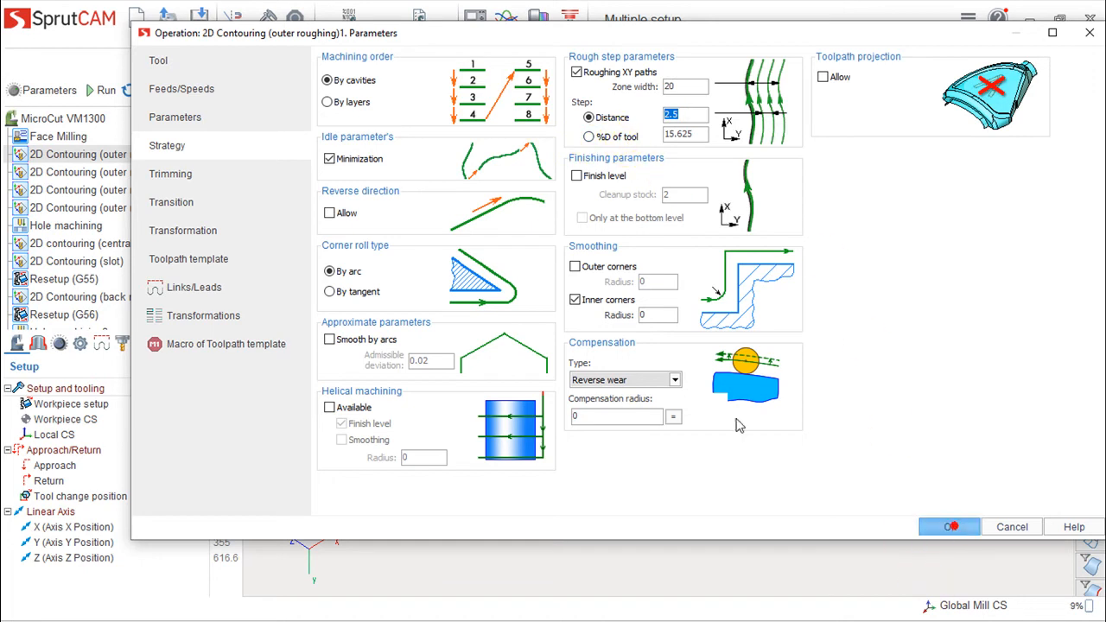
left_click(95, 90)
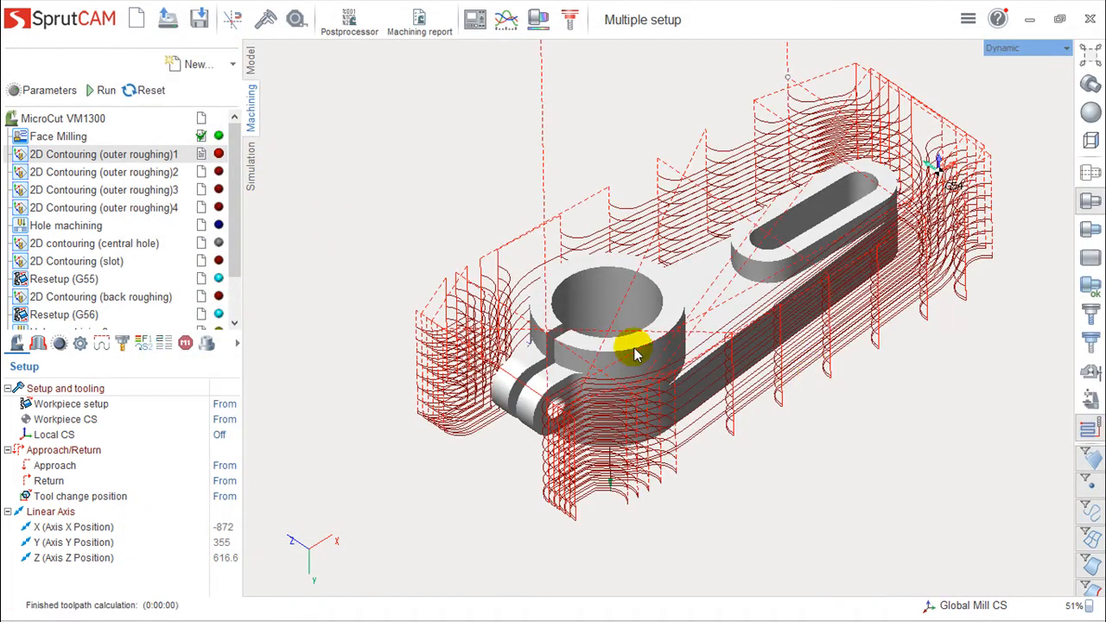
Examine the multiple XY roughing passes of the outer contour from above and in a three-dimensional view
right_click_drag(822, 370, 697, 415)
scroll(632, 450, "up", 5)
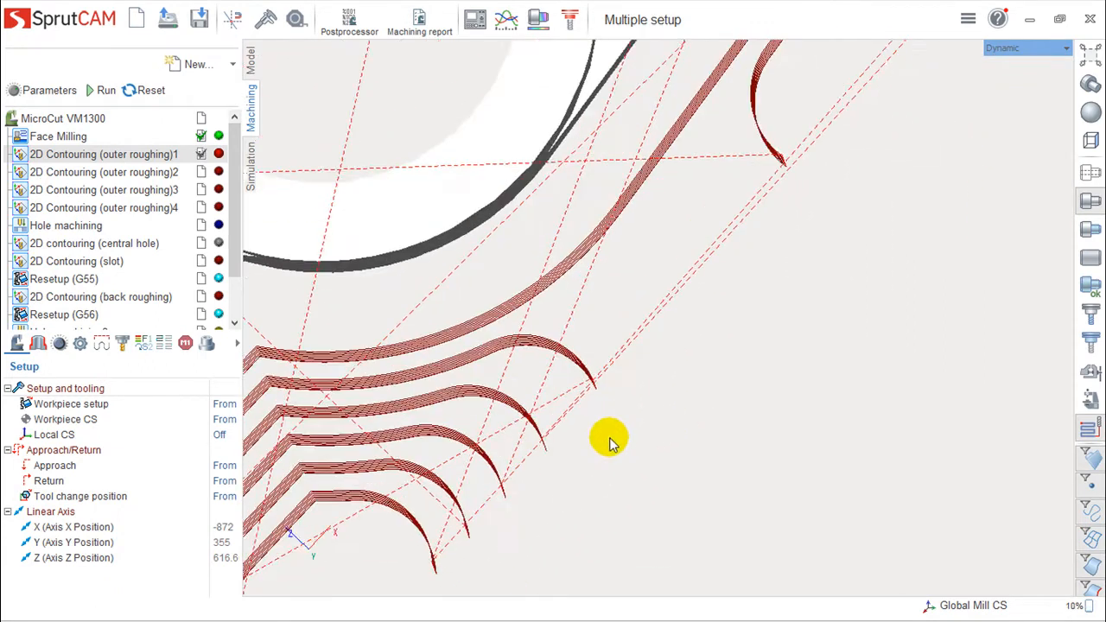
middle_click_drag(612, 445, 832, 371)
right_click_drag(840, 373, 808, 302)
middle_click_drag(839, 330, 687, 548)
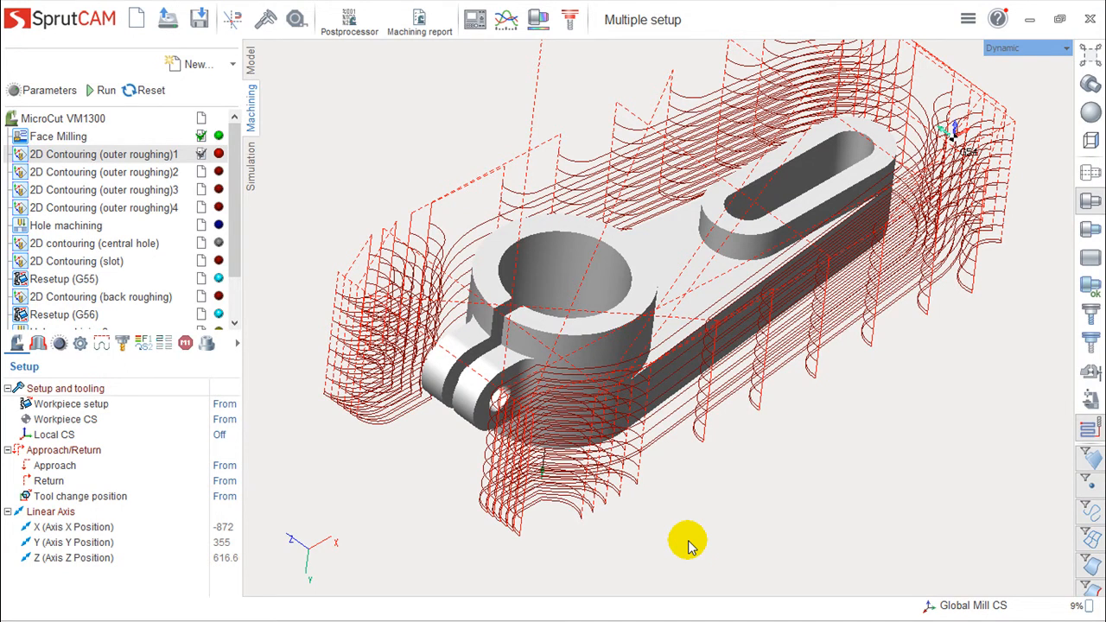
right_click_drag(682, 538, 708, 508)
middle_click_drag(805, 456, 829, 465)
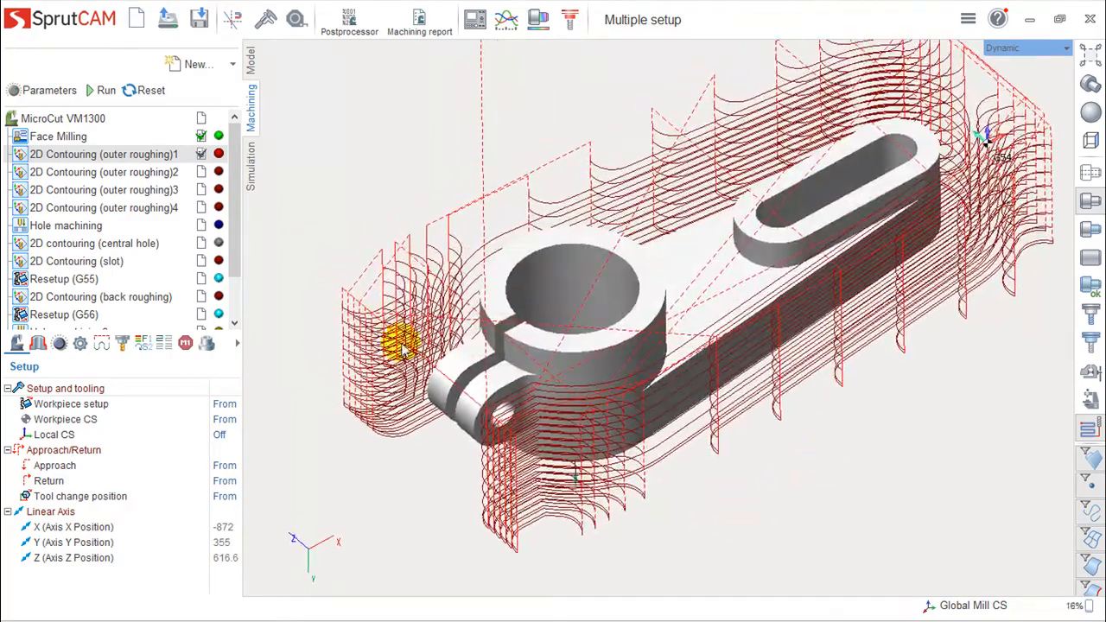
Review the strategy parameters of the 2D contouring (central hole) operation without changes and calculate its toolpath
left_click(122, 245)
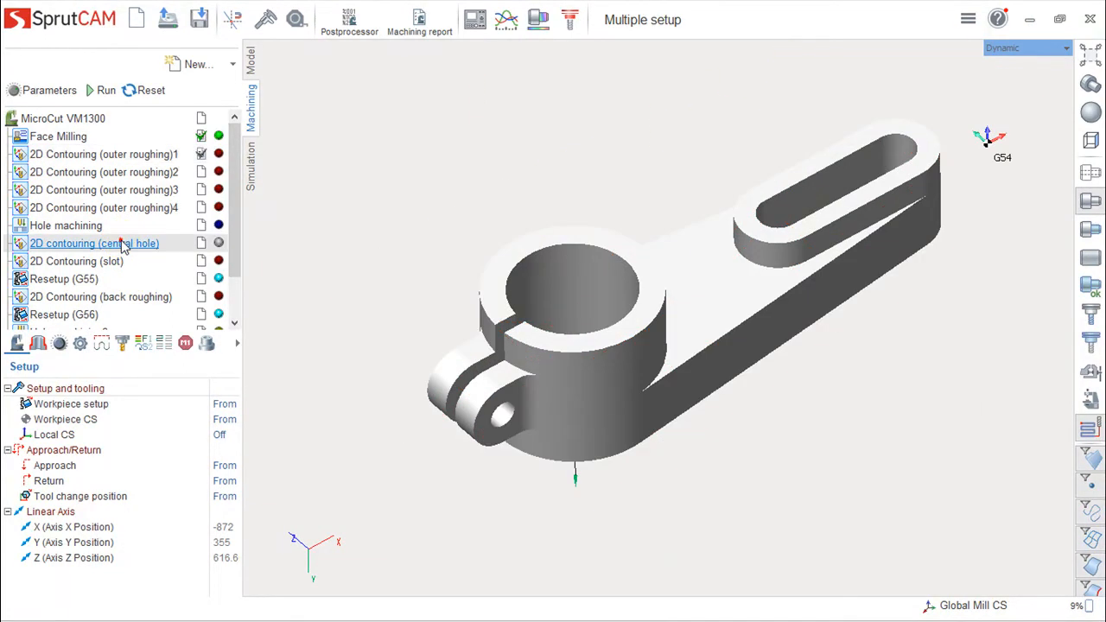
double_click(122, 244)
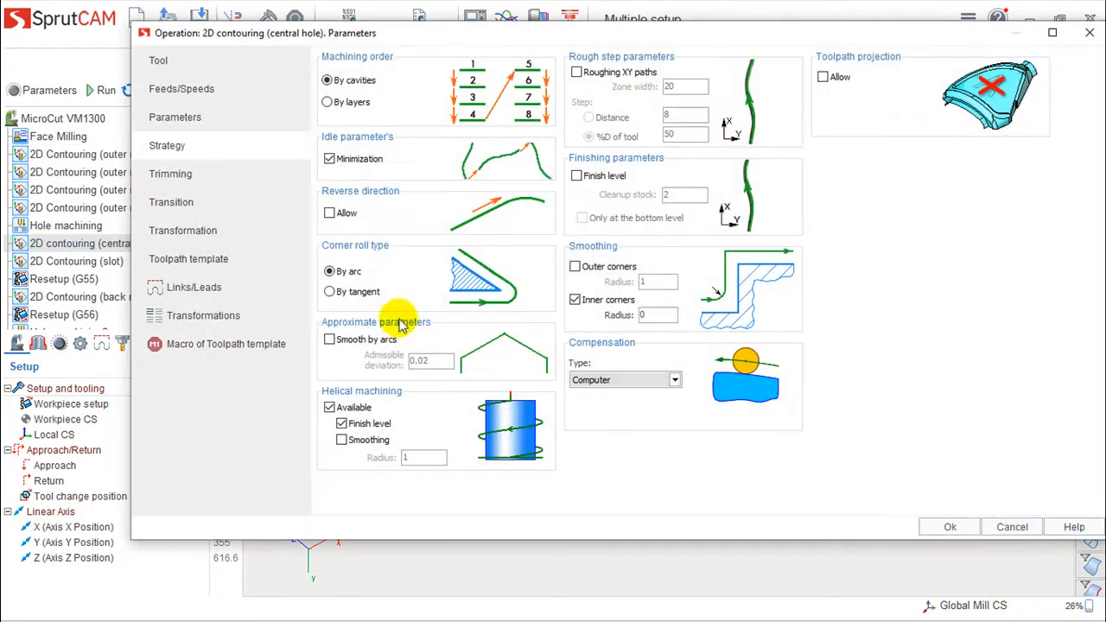
left_click(1013, 527)
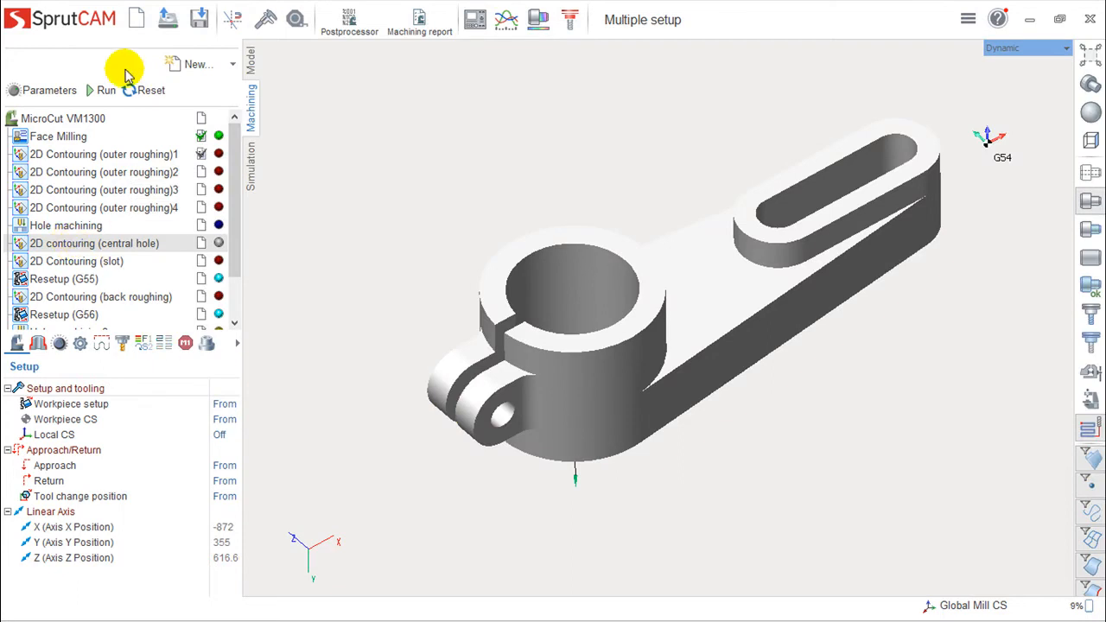
left_click(105, 90)
Display the part as a wireframe and examine the helical toolpath inside the central hole
scroll(518, 342, "down", 1)
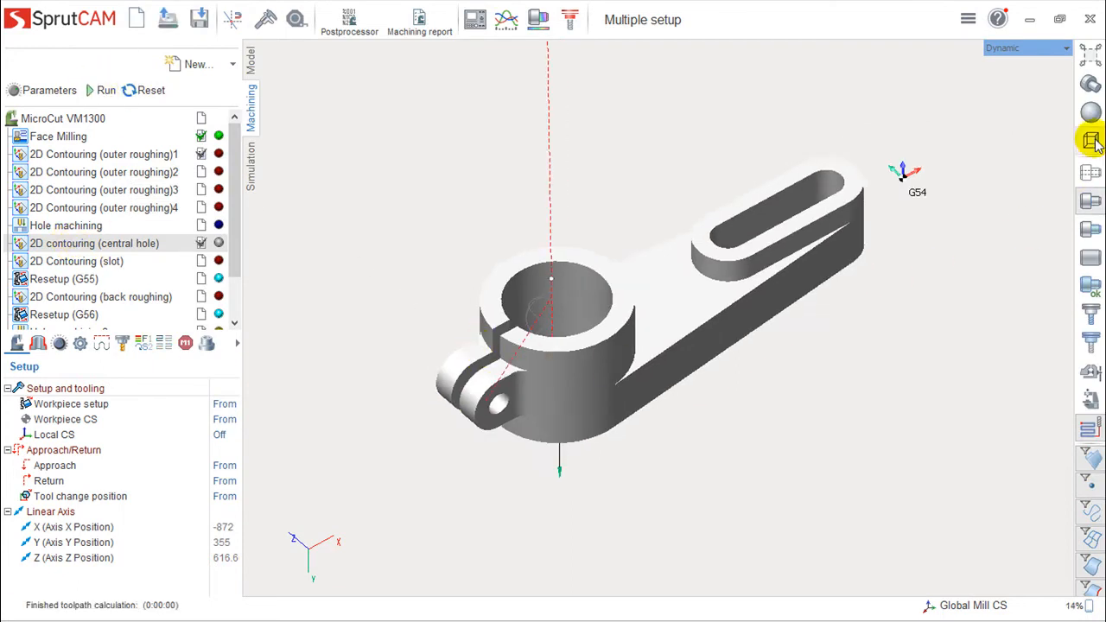
left_click(1091, 112)
left_click(1026, 176)
mouse_move(730, 312)
middle_mouse_down()
mouse_move(724, 267)
mouse_move(716, 286)
middle_mouse_up()
scroll(593, 346, "up", 3)
middle_click_drag(593, 348, 655, 313)
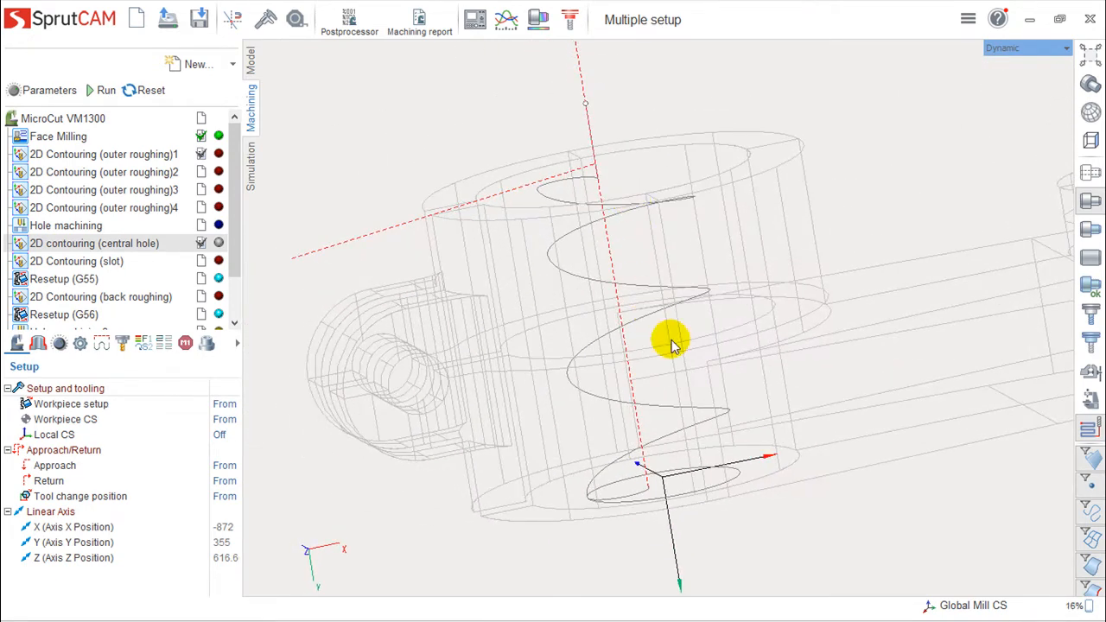
mouse_move(518, 329)
middle_mouse_down()
mouse_move(528, 306)
mouse_move(485, 315)
mouse_move(527, 324)
middle_mouse_up()
middle_click_drag(594, 237, 569, 259)
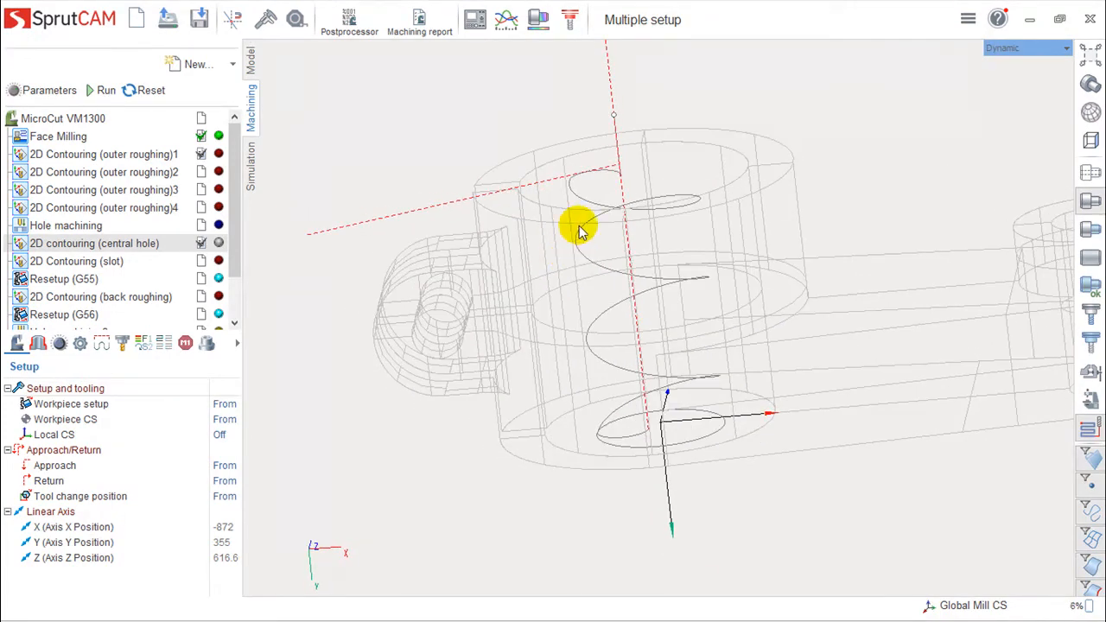
scroll(628, 272, "down", 1)
mouse_move(628, 277)
middle_mouse_down()
mouse_move(617, 255)
mouse_move(602, 257)
mouse_move(642, 289)
middle_mouse_up()
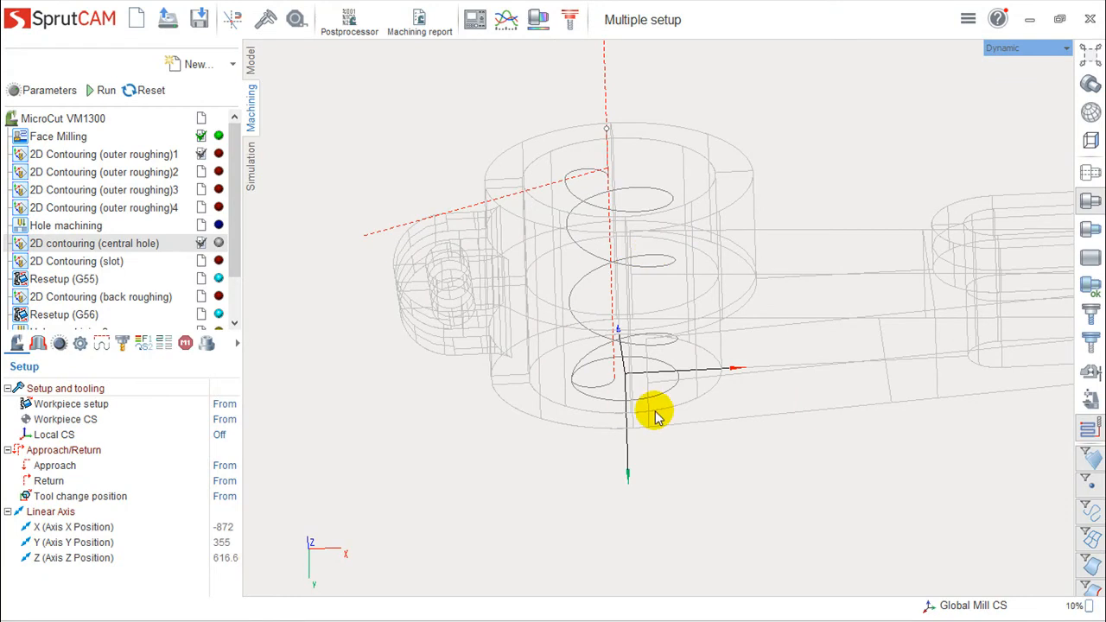
In the 2D contouring (central hole) strategy, enable Smoothing for helical machining with a radius of 20
double_click(100, 242)
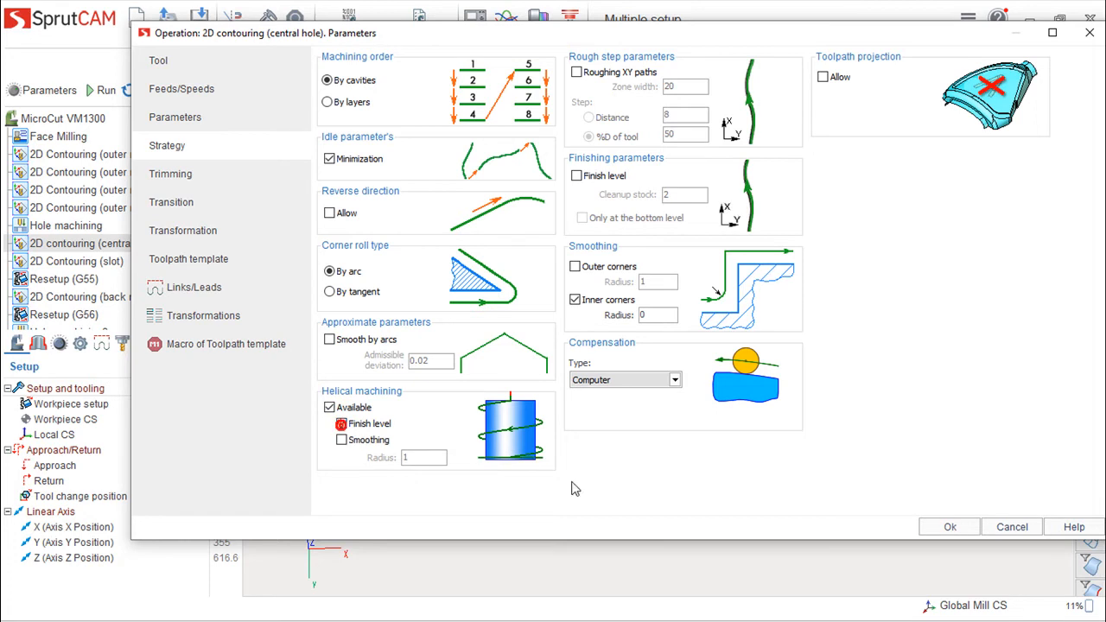
left_click(668, 33)
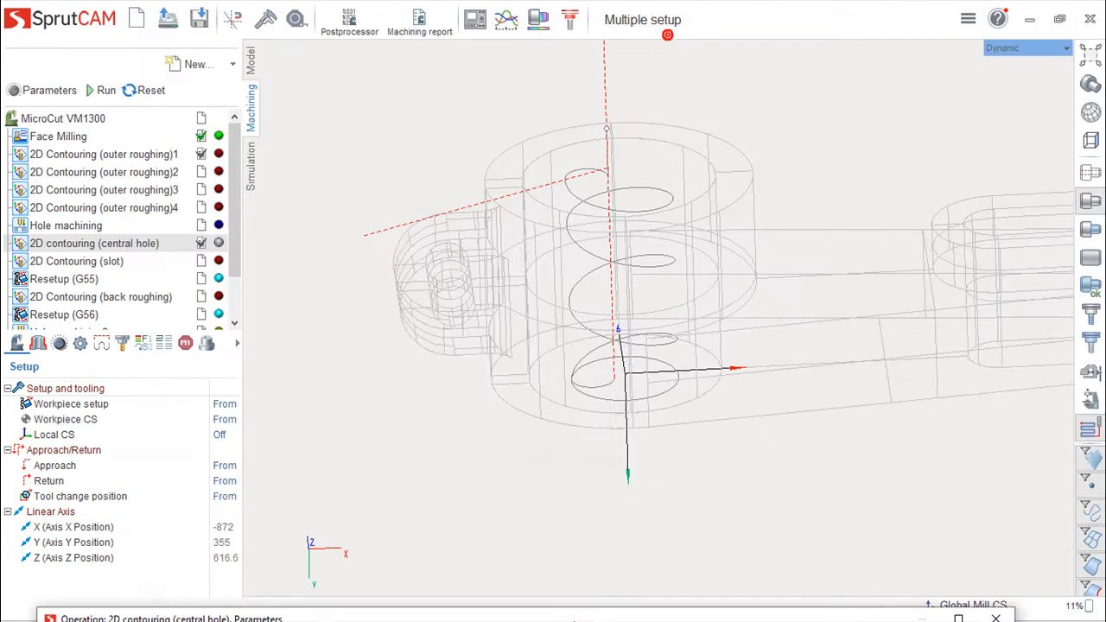
left_click(584, 618)
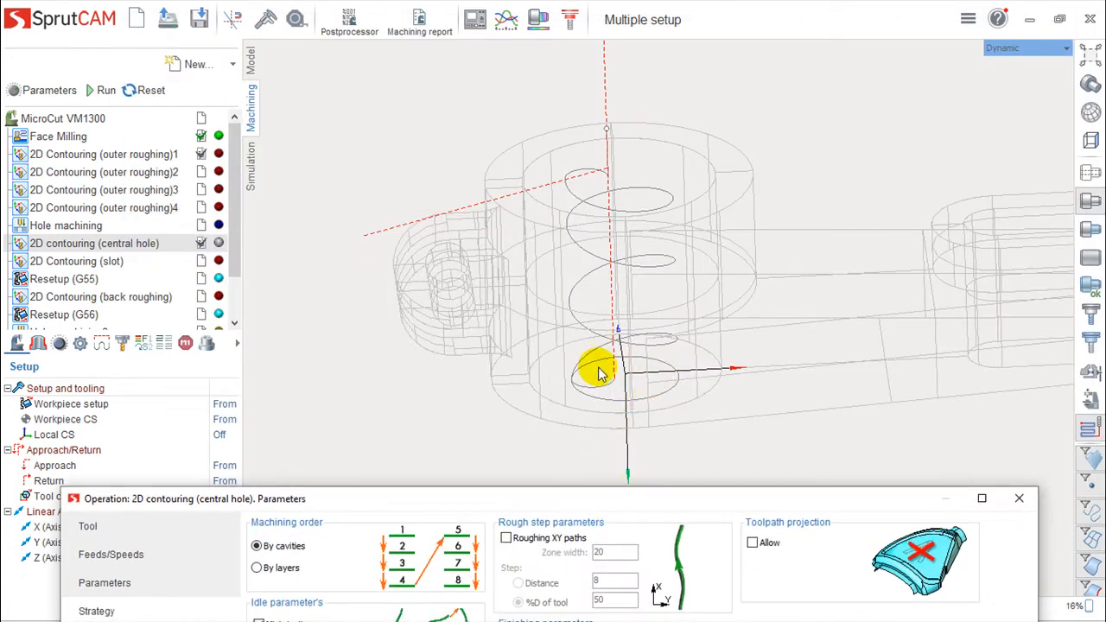
left_click_drag(659, 499, 718, 31)
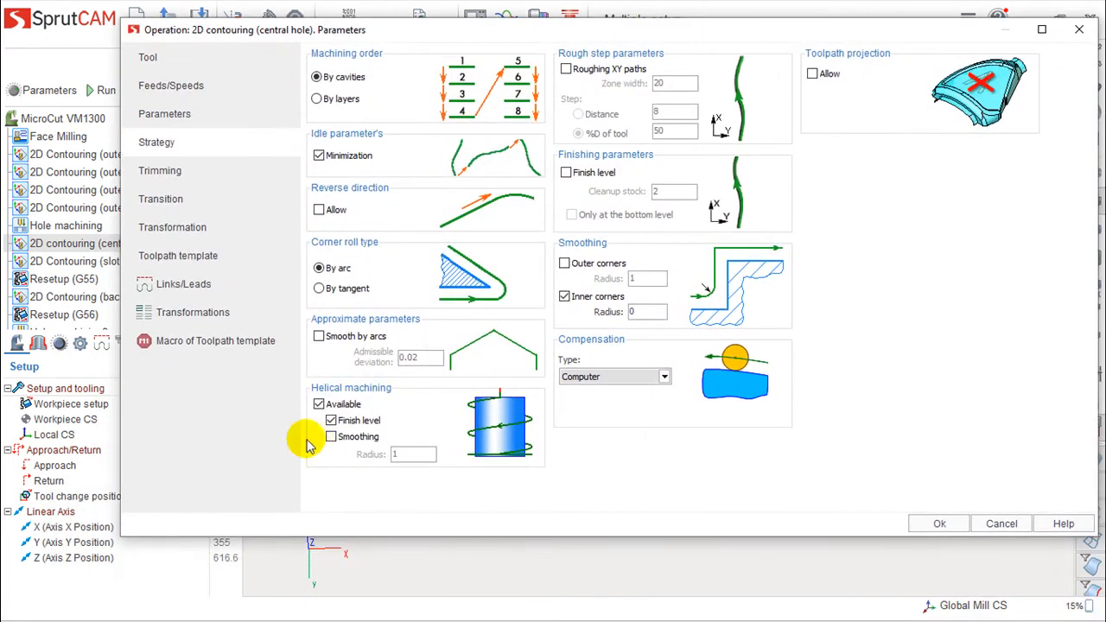
left_click(331, 437)
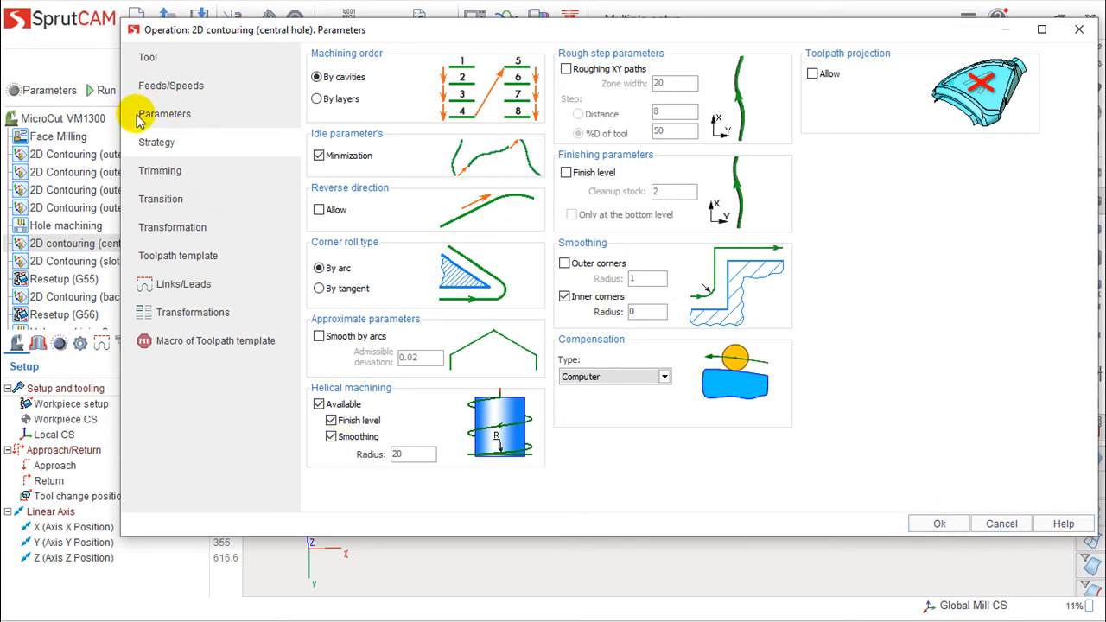
Set the depth of cut for the 2D contouring (central hole) operation to a quantity of 10 and calculate the toolpath
left_click(162, 113)
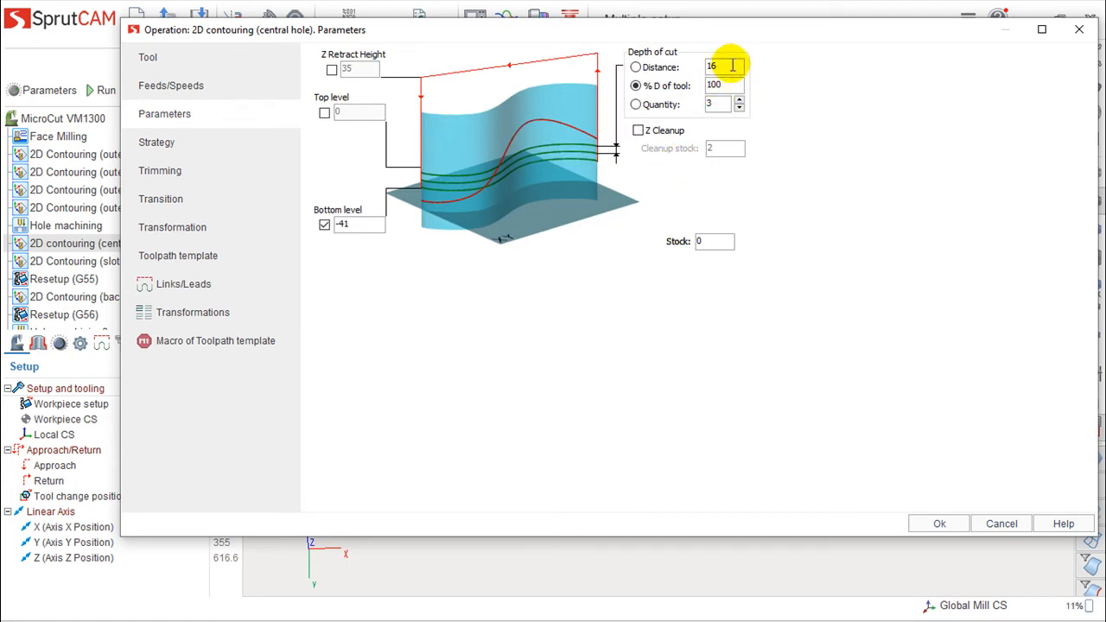
left_click(636, 105)
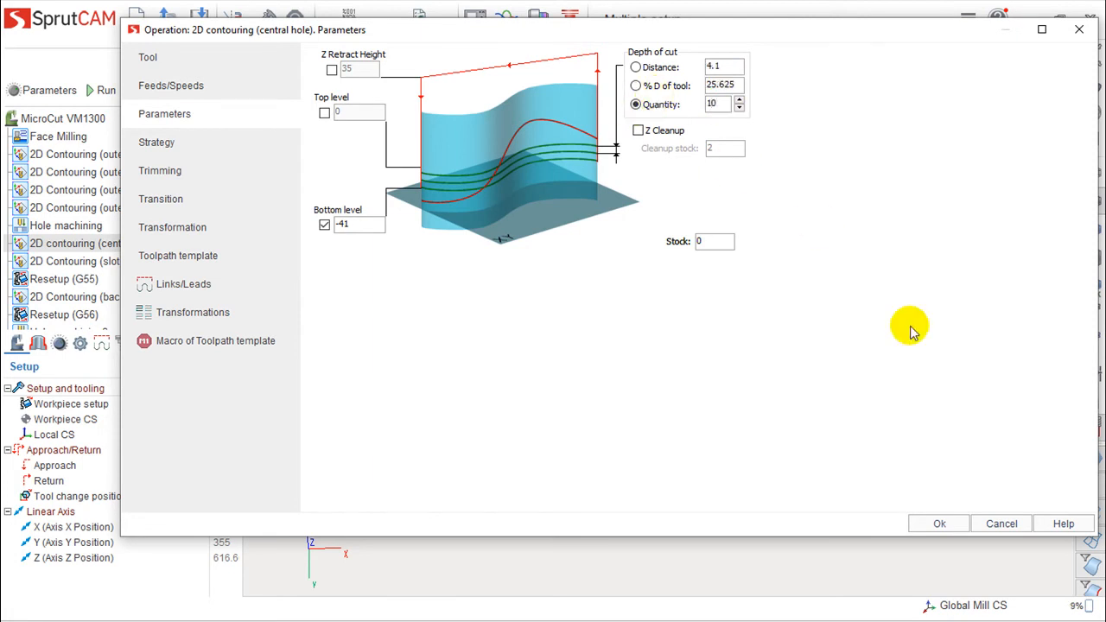
left_click(939, 523)
left_click(98, 89)
Examine the recalculated helical toolpath inside the central hole of the wireframe part
left_click_drag(665, 363, 638, 299)
middle_click_drag(638, 299, 635, 316)
scroll(689, 413, "up", 5)
mouse_move(634, 372)
middle_mouse_down()
mouse_move(617, 338)
mouse_move(620, 373)
middle_mouse_up()
middle_click_drag(627, 277, 477, 446)
scroll(531, 423, "down", 6)
mouse_move(532, 422)
middle_mouse_down()
mouse_move(547, 397)
mouse_move(523, 442)
middle_mouse_up()
Switch the part display from wireframe to Shade
left_click(1091, 112)
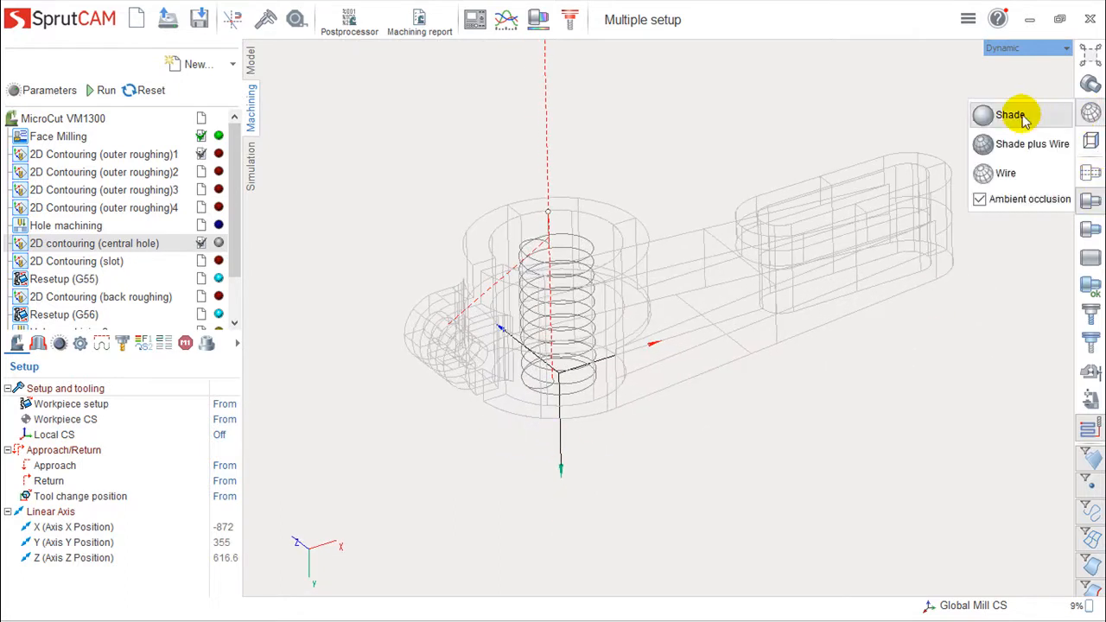
left_click(1037, 116)
middle_click_drag(657, 346, 666, 345)
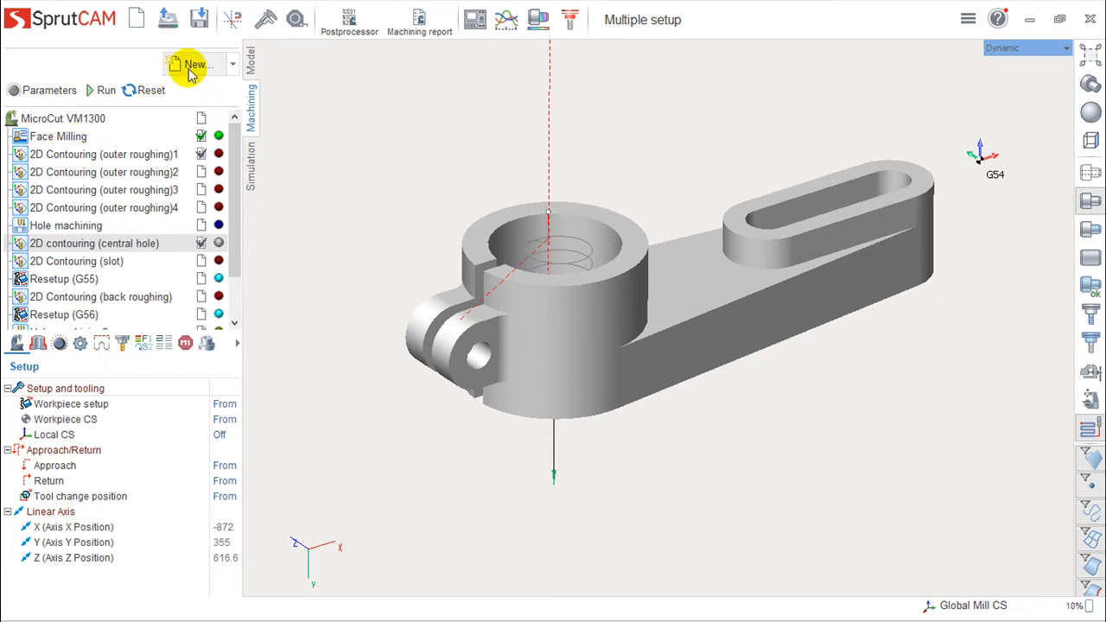
Add a new 2.5D pocketing operation following 2D contouring (central hole)
left_click(230, 67)
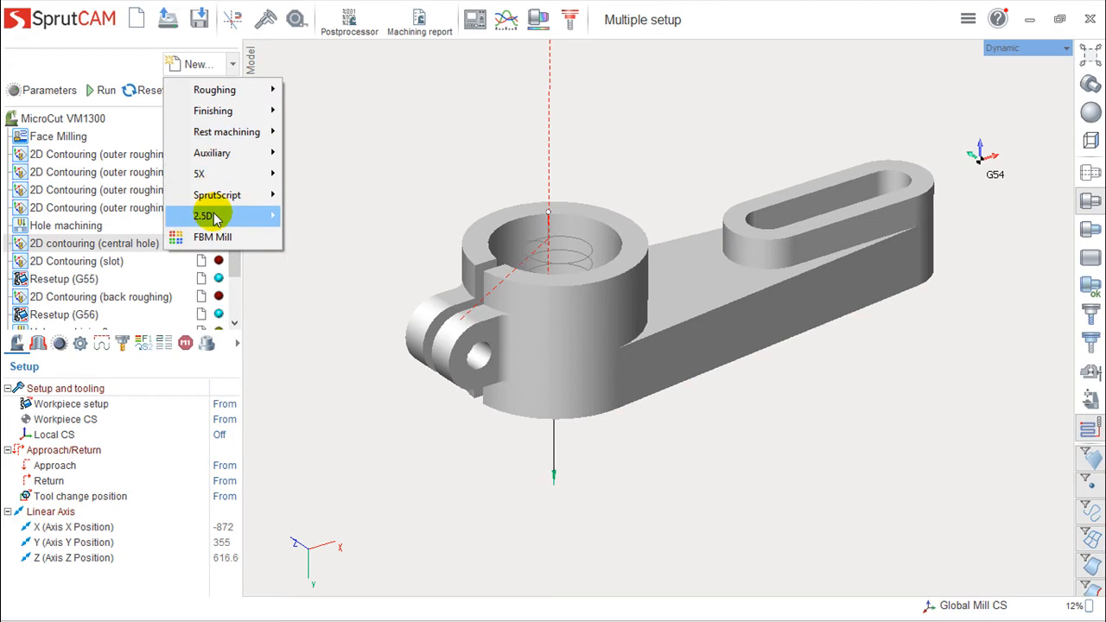
mouse_move(212, 215)
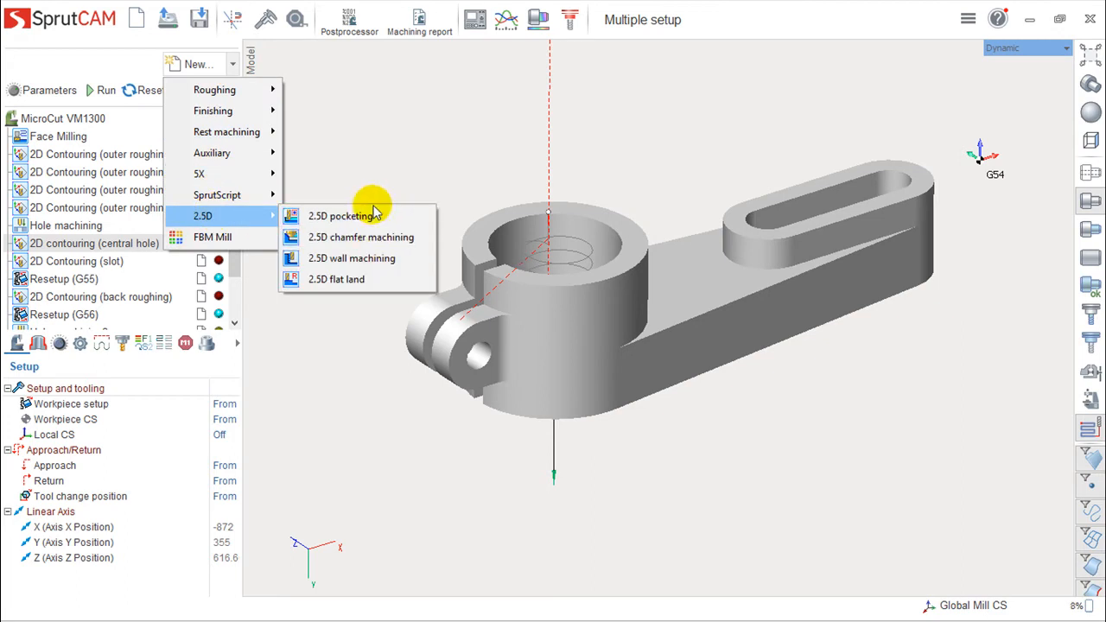
left_click(346, 216)
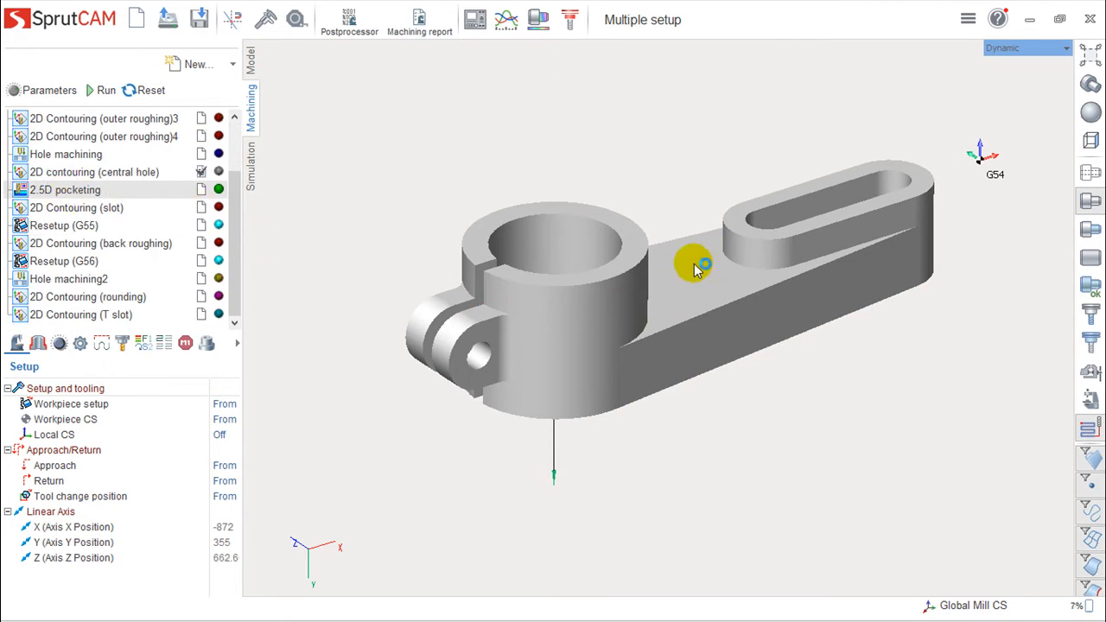
Enable Z cleanup with a cleanup height of 5 in the 2.5D pocketing strategy and calculate the toolpath
double_click(86, 195)
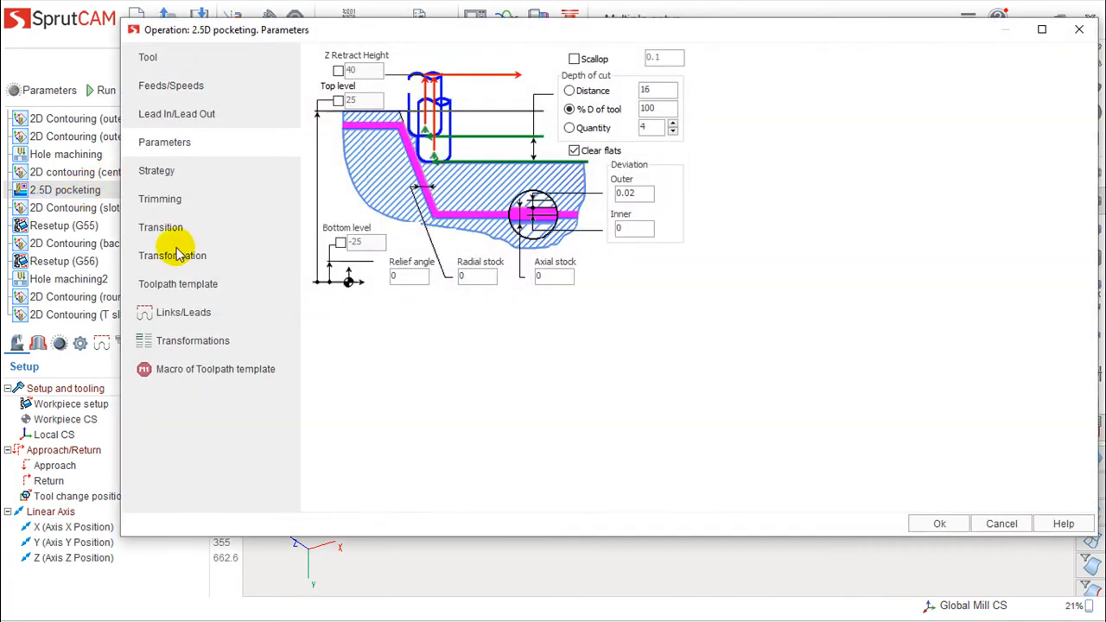
left_click(158, 175)
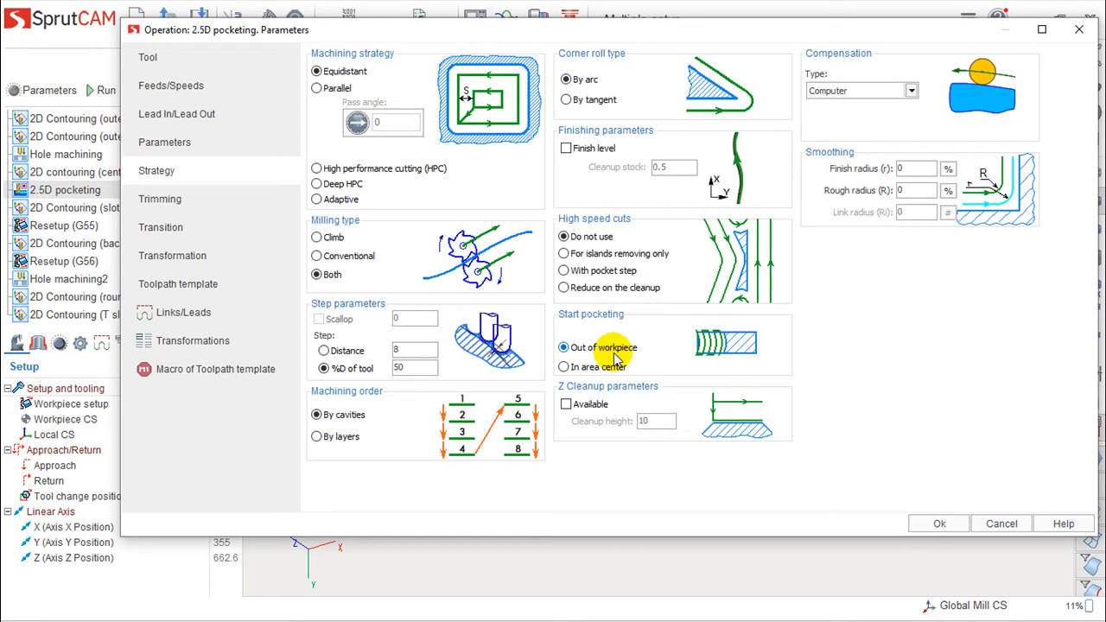
left_click(567, 406)
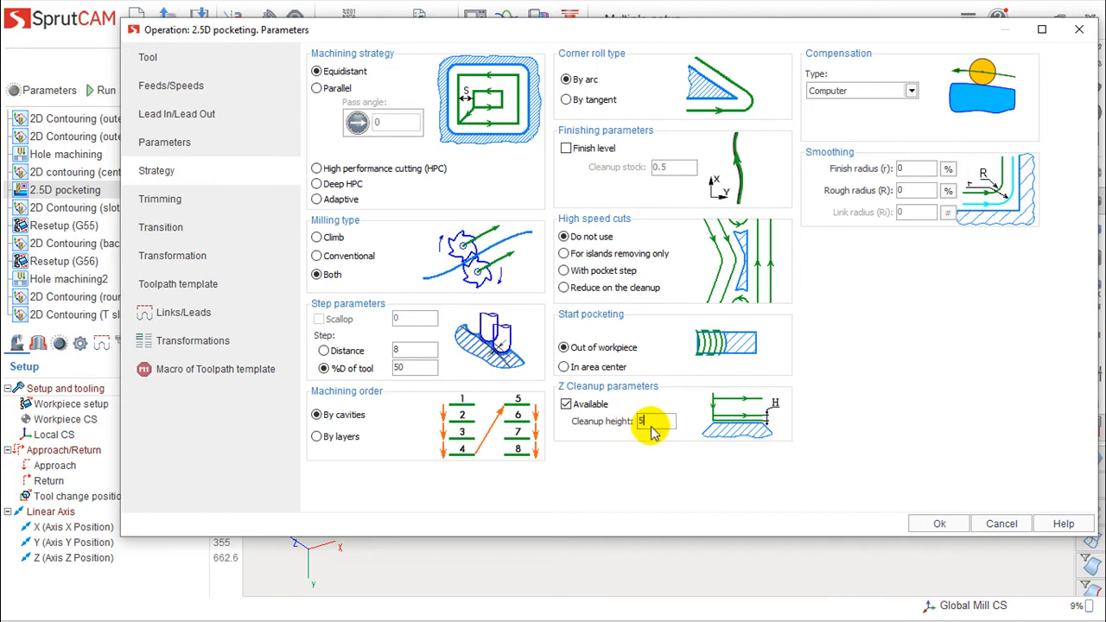
left_click(931, 523)
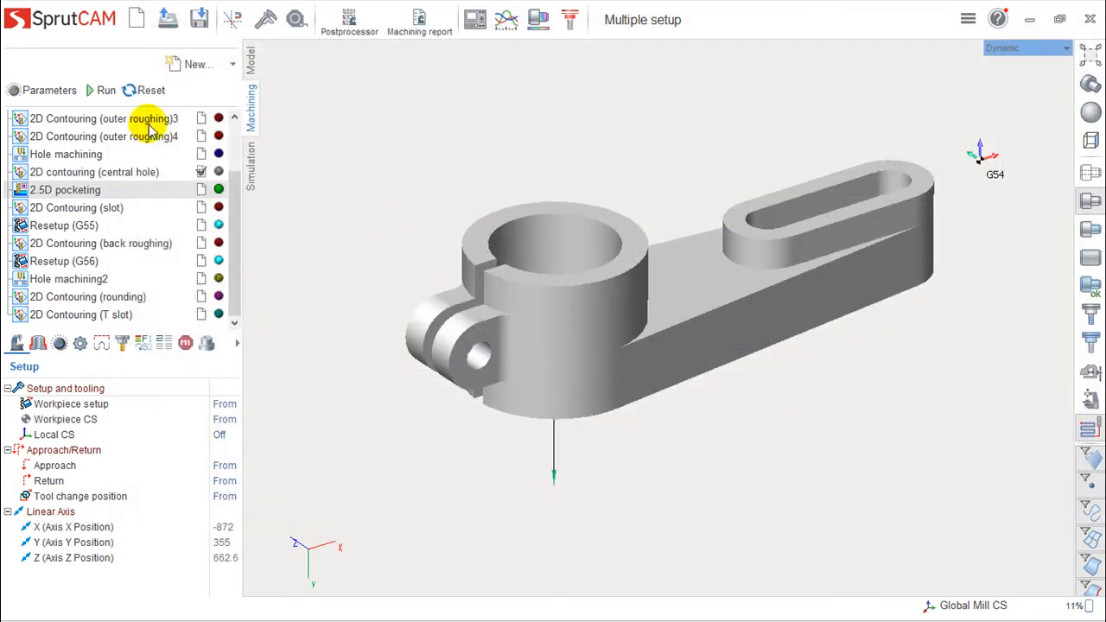
left_click(104, 92)
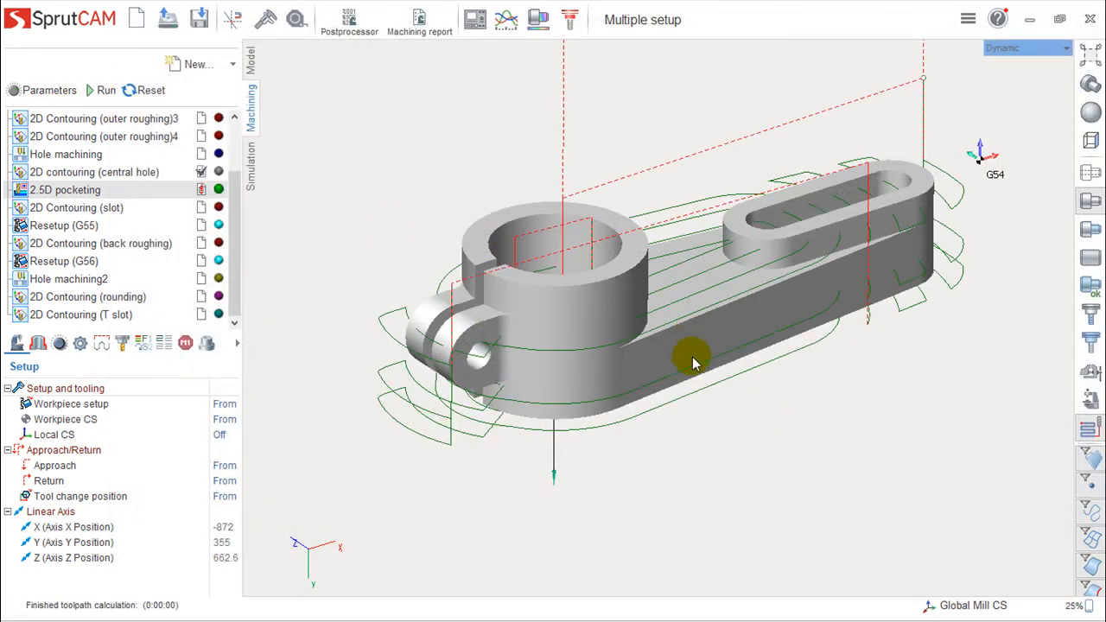
Examine the depth levels of the 2.5D pocketing toolpath with the part hidden and shown, and review the operation's strategy without changes
middle_click_drag(805, 323, 746, 329)
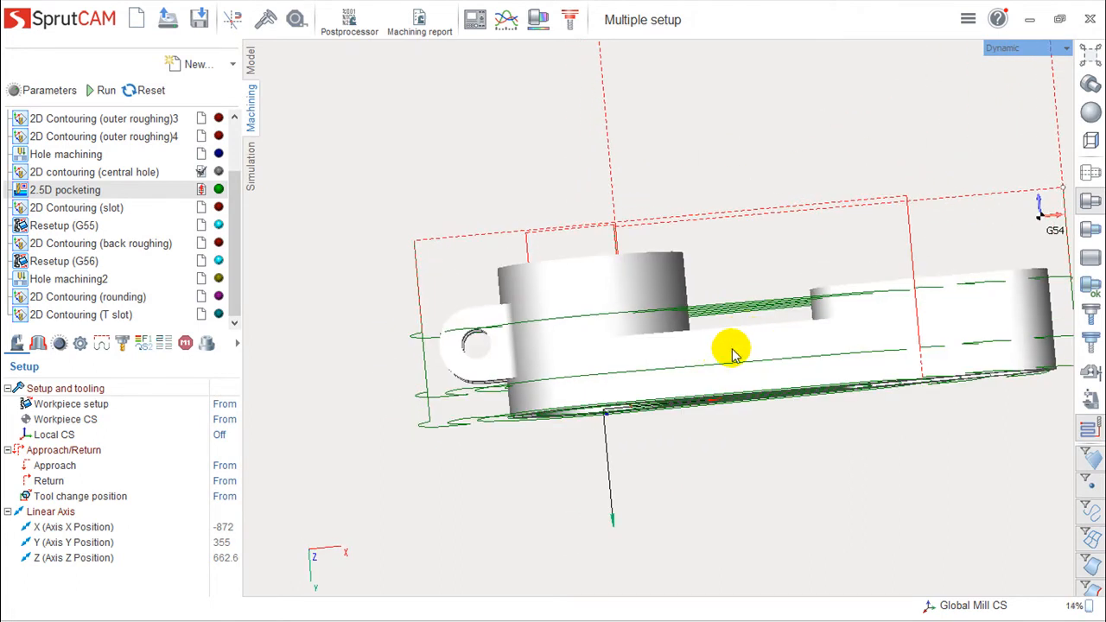
middle_click_drag(666, 309, 662, 337)
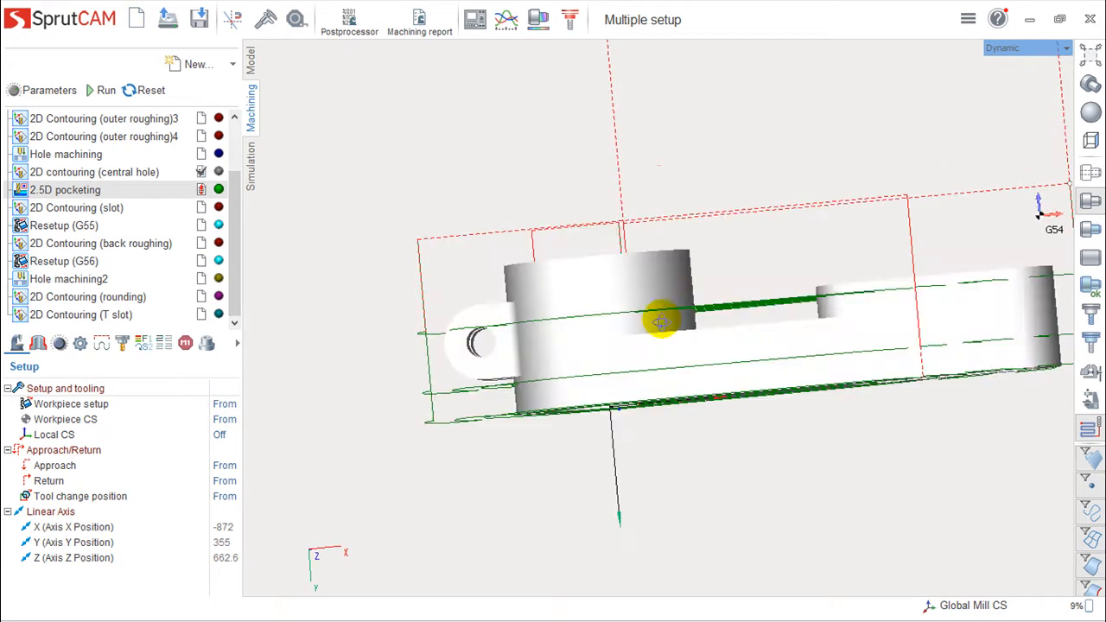
left_click(1090, 200)
middle_click_drag(577, 361, 563, 316)
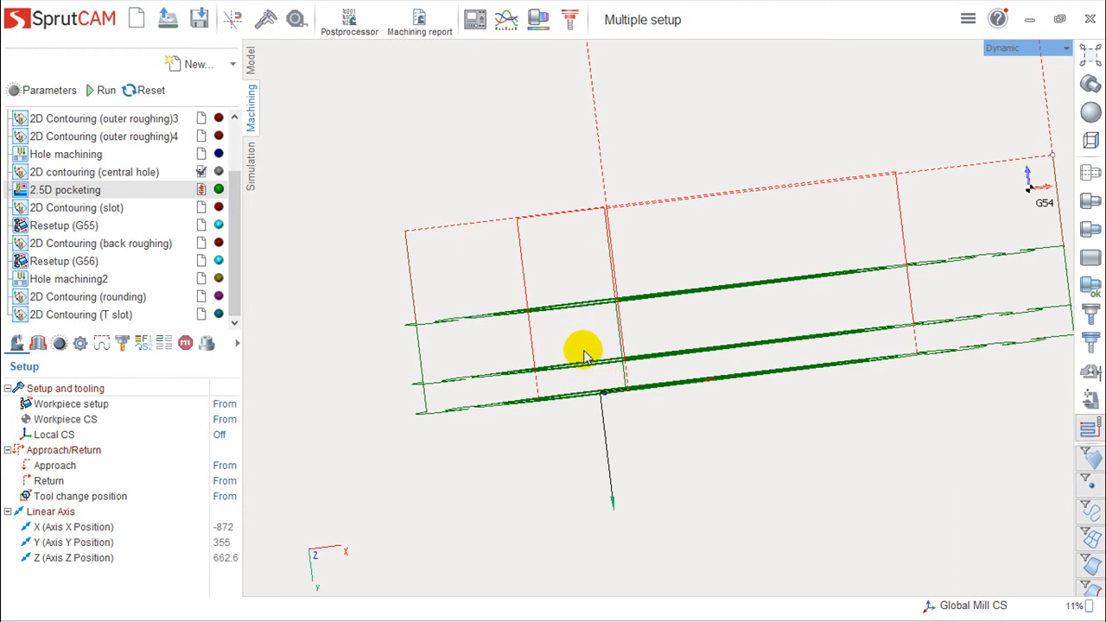
middle_click_drag(605, 365, 683, 423)
left_click(1090, 200)
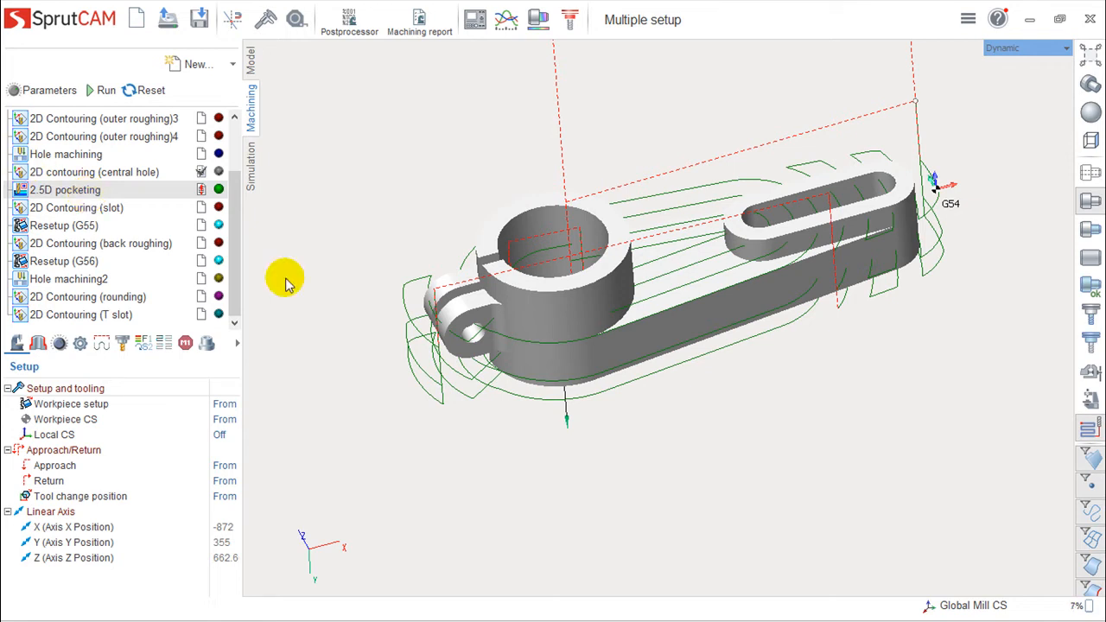
double_click(68, 191)
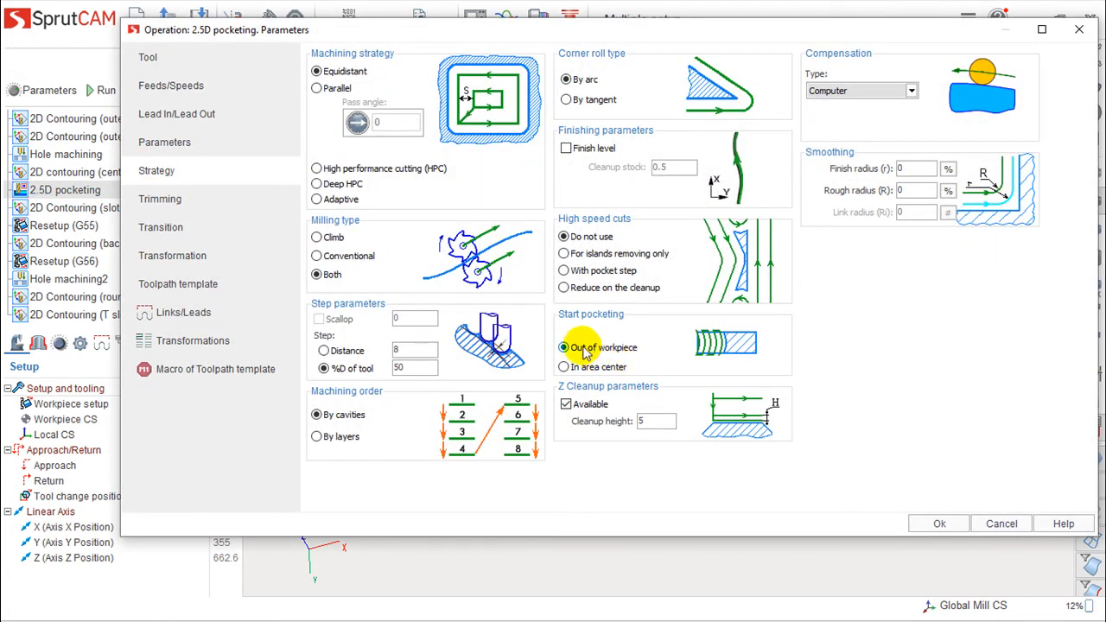
left_click(1003, 523)
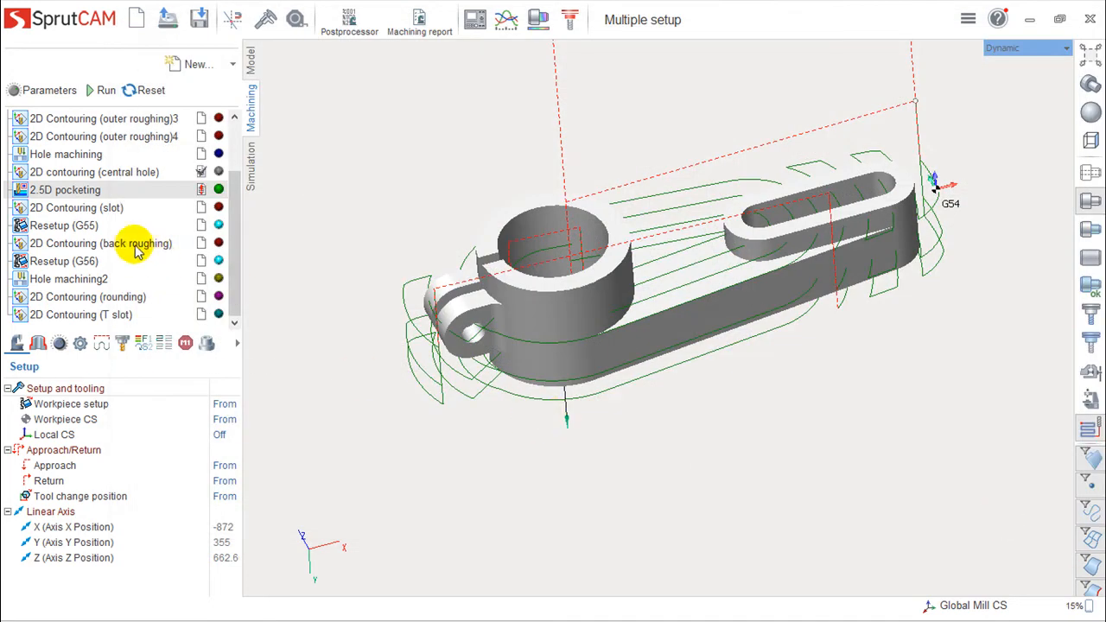
Open the strategy of 2D Contouring (outer roughing)3 and compare the Reverse direction option switched on and off, leaving it off
double_click(92, 119)
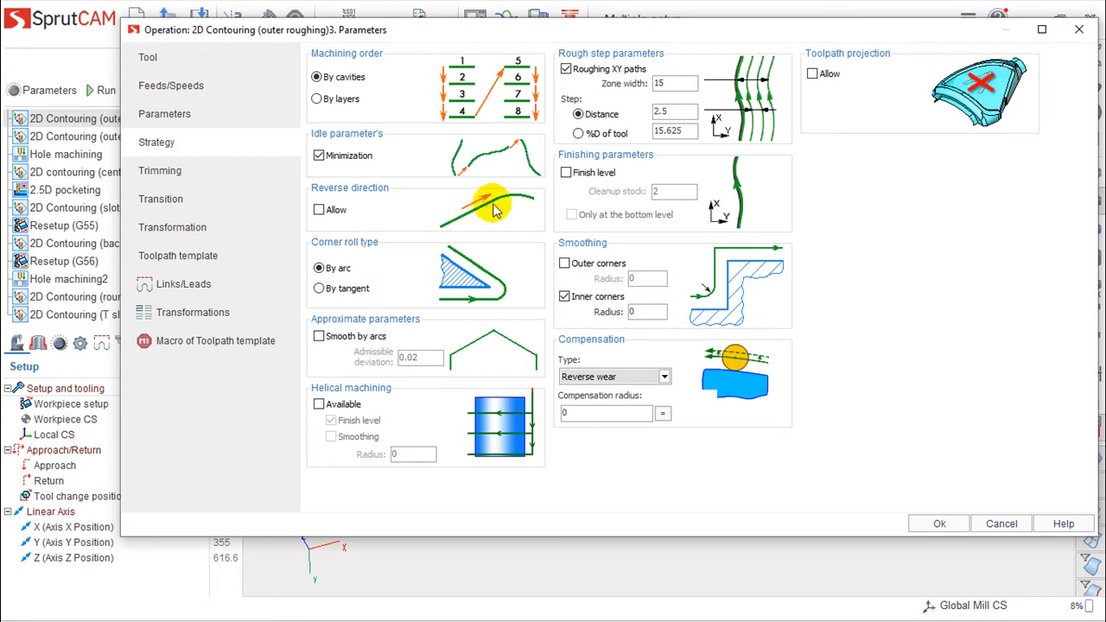
left_click(319, 210)
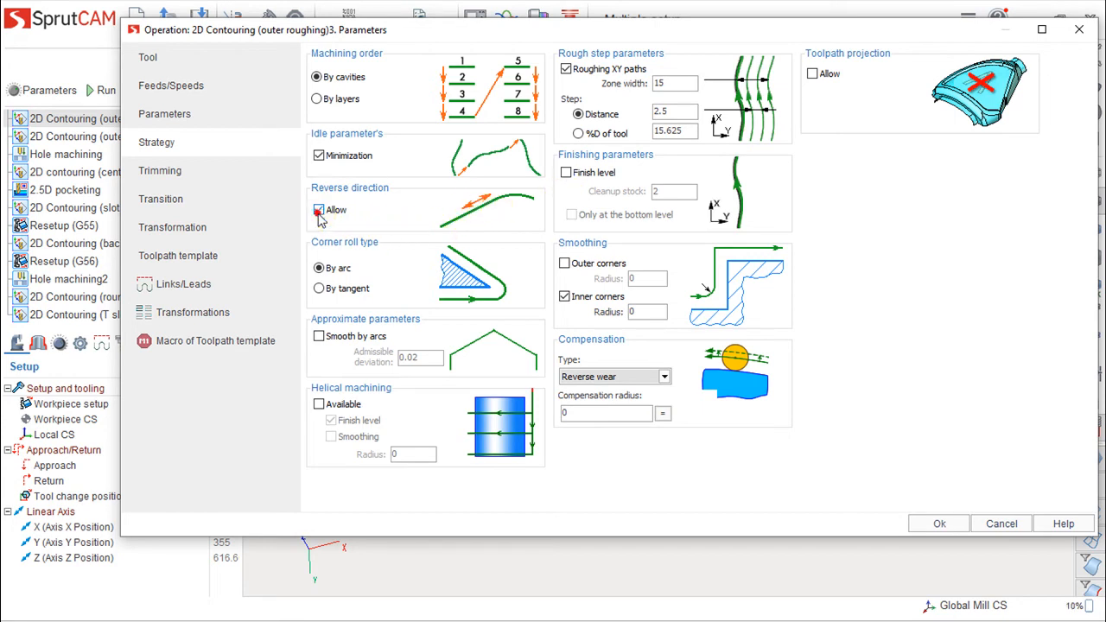
left_click(319, 210)
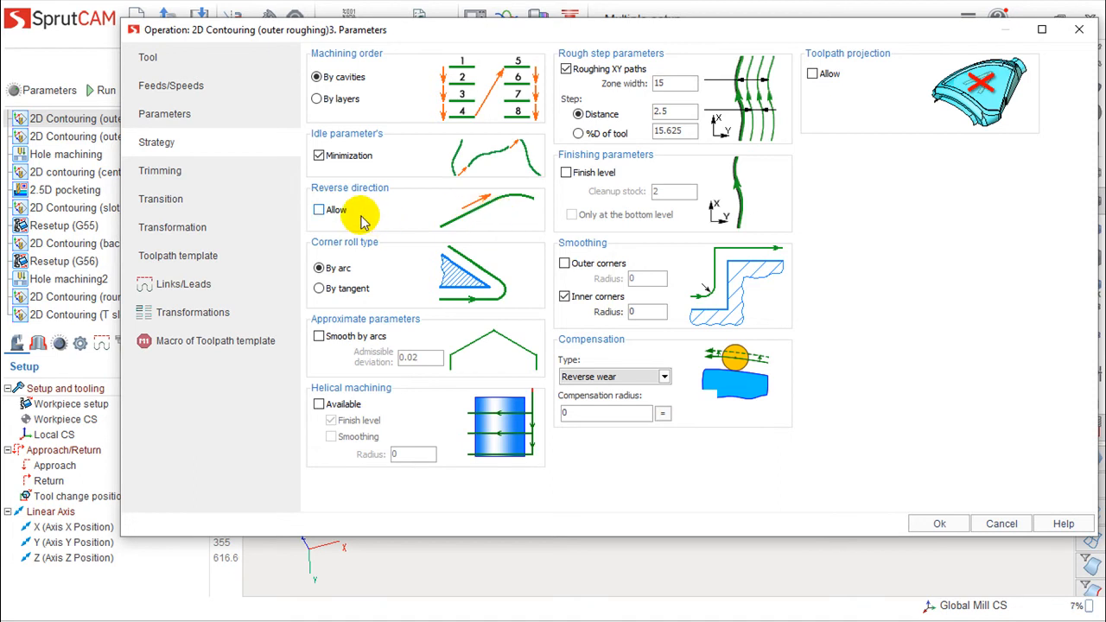
left_click(319, 211)
left_click(319, 211)
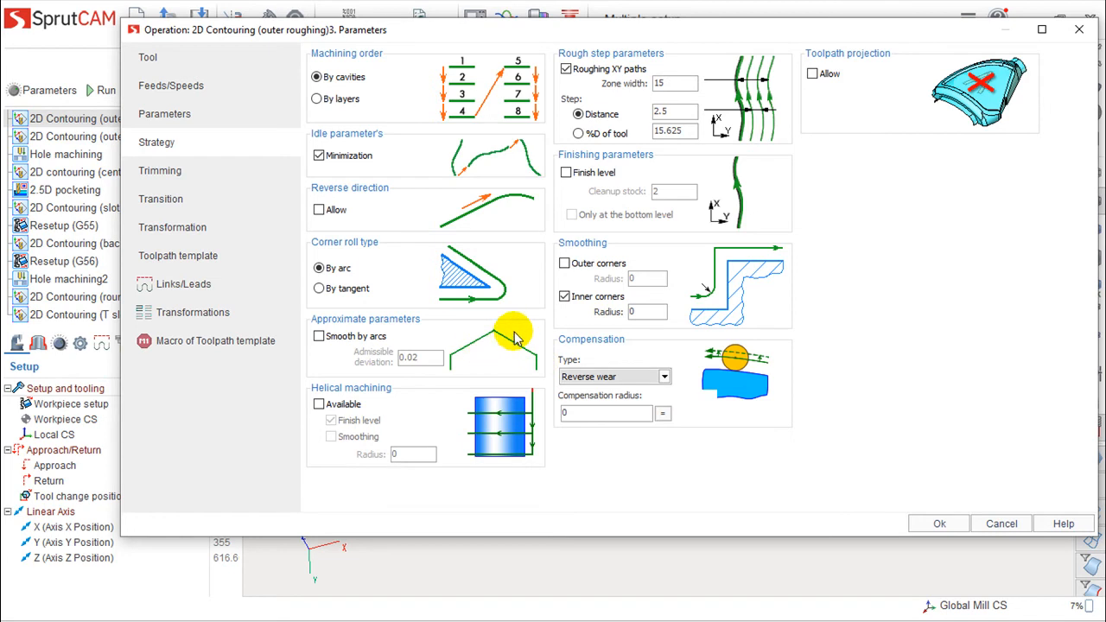
Enable Smooth by arcs for the 2D Contouring (outer roughing)3 operation and calculate its toolpath
left_click(319, 337)
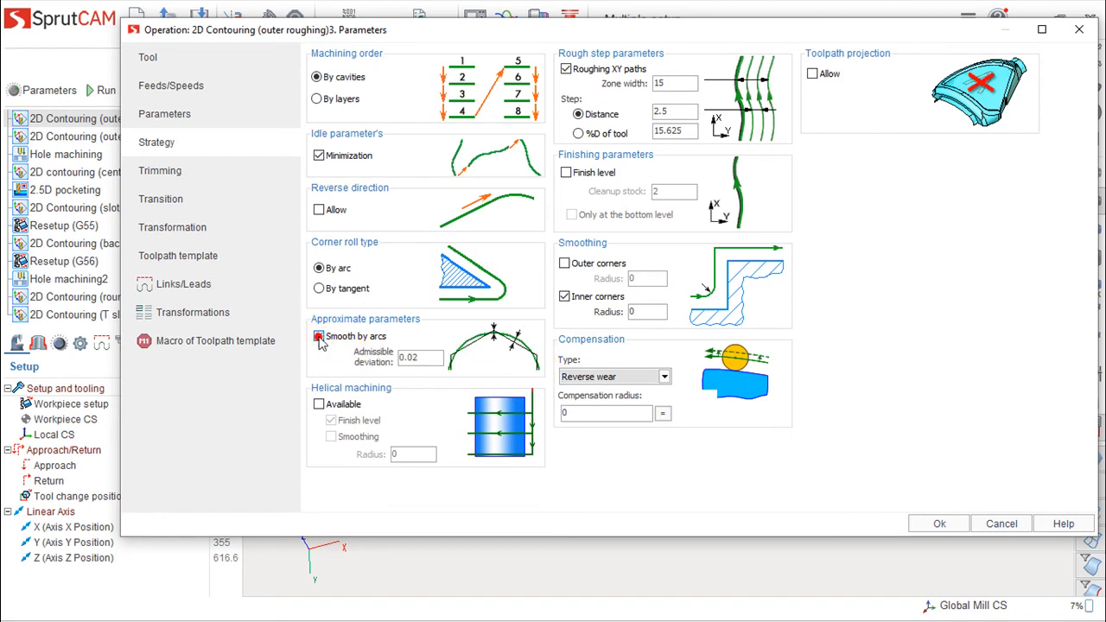
double_click(425, 365)
left_click_drag(424, 362, 381, 355)
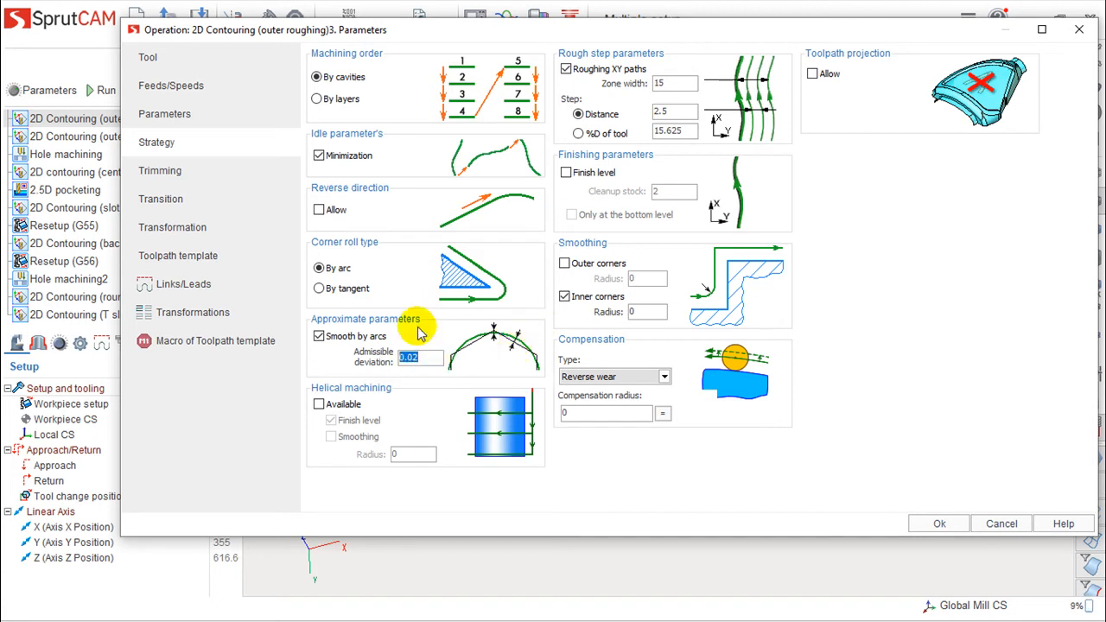
left_click(939, 524)
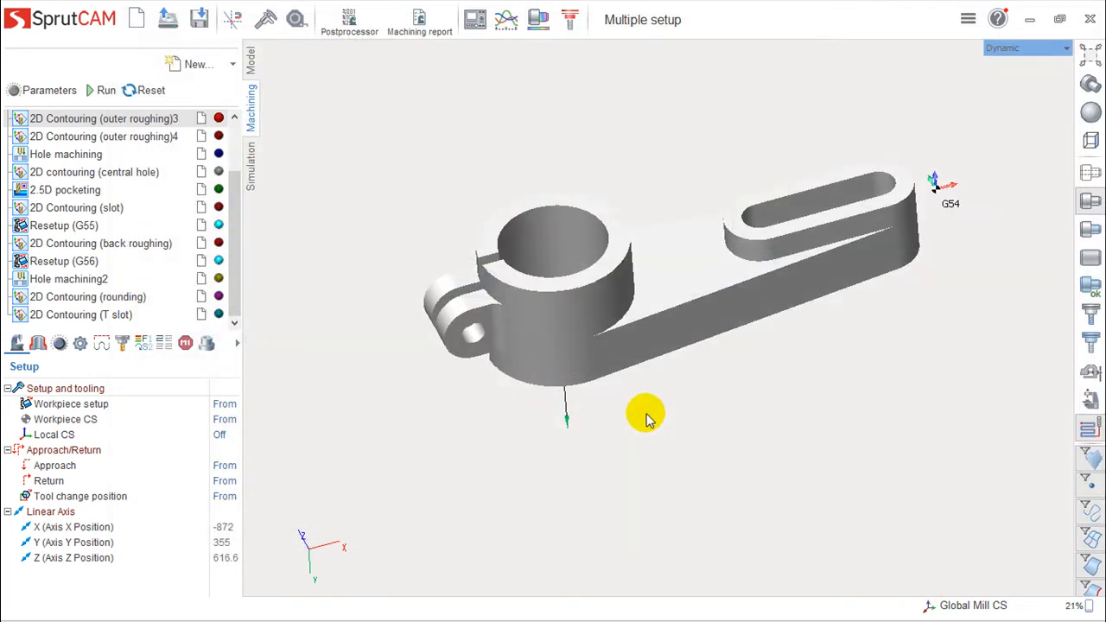
left_click(100, 90)
Examine the toolpath of 2D Contouring (outer roughing)3 up close and the toolpath of 2D Contouring (outer roughing)1 around the whole part
middle_click_drag(760, 454, 752, 416)
scroll(773, 327, "down", 4)
scroll(767, 333, "up", 5)
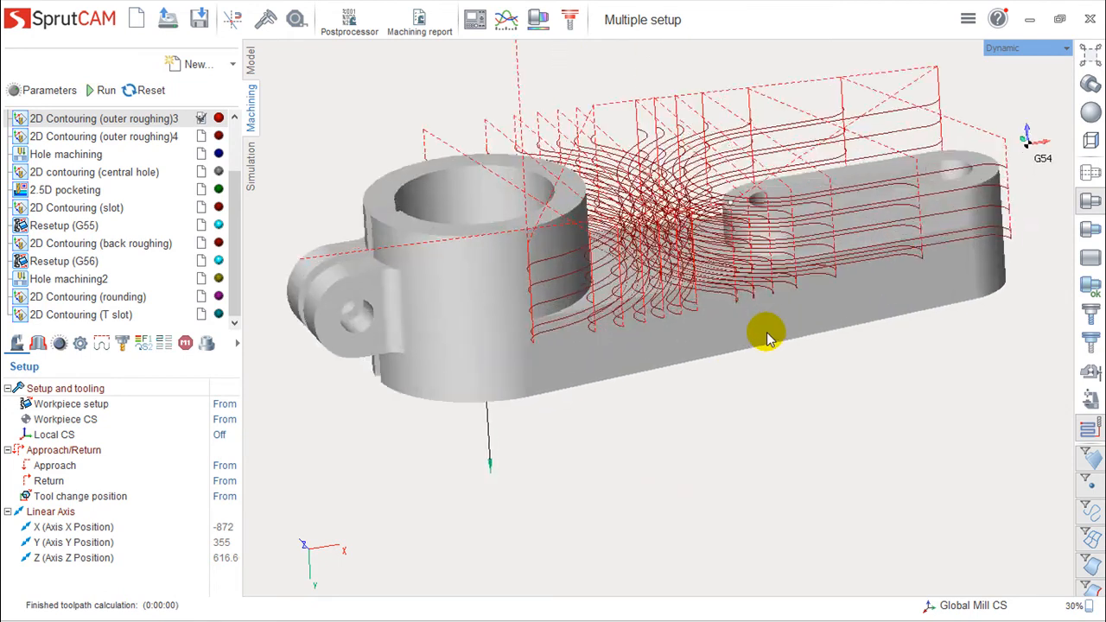
scroll(767, 337, "up", 5)
middle_click_drag(768, 358, 695, 441)
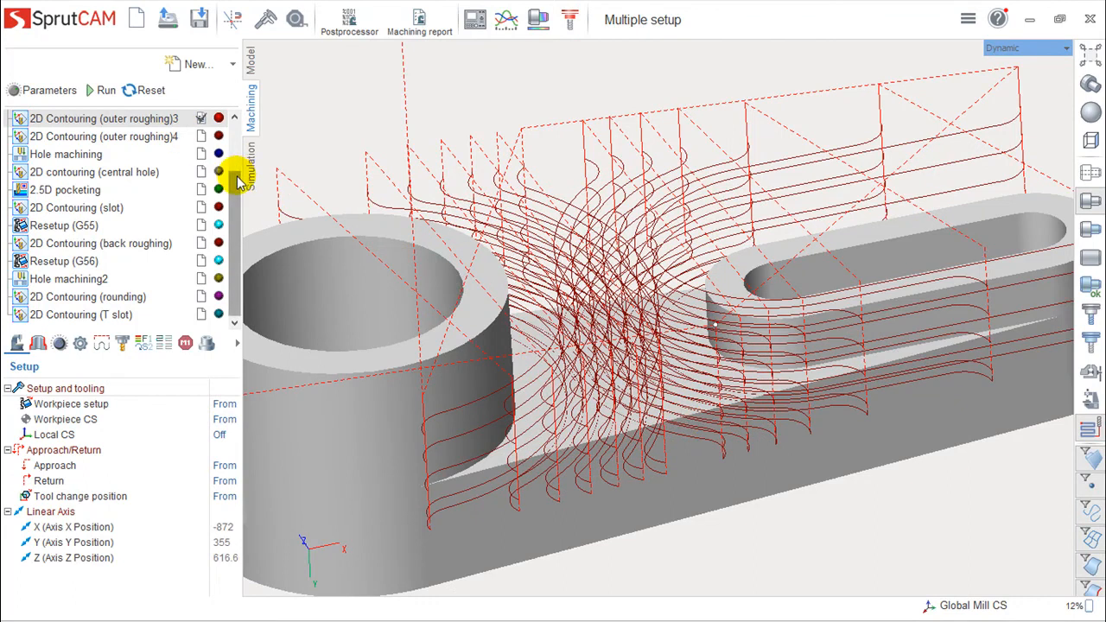
scroll(238, 179, "up", 2)
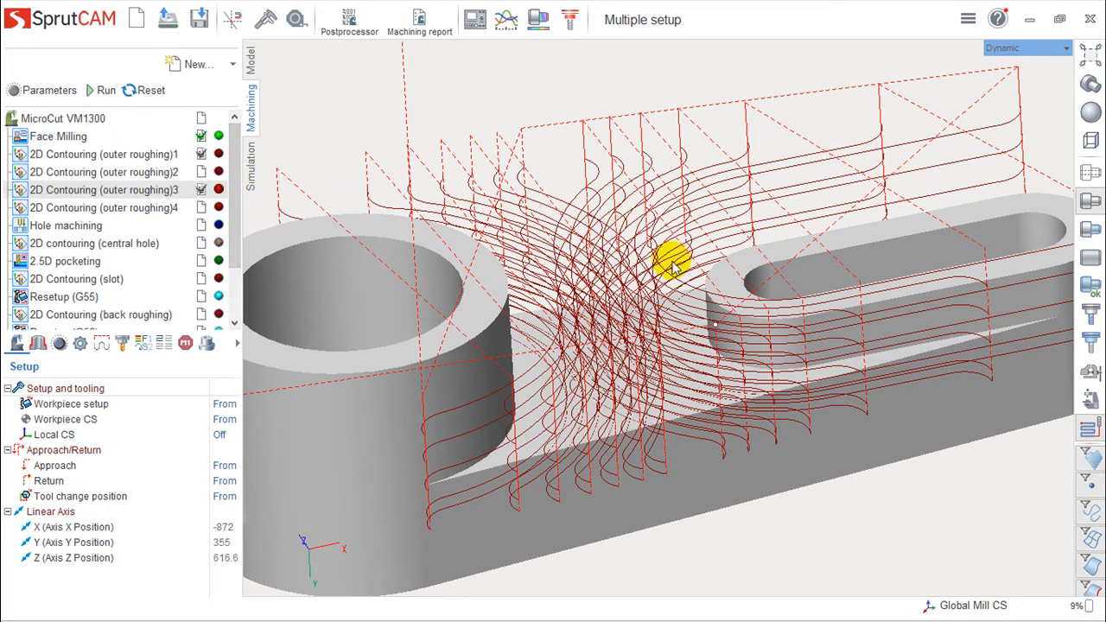
left_click(107, 157)
scroll(472, 303, "down", 4)
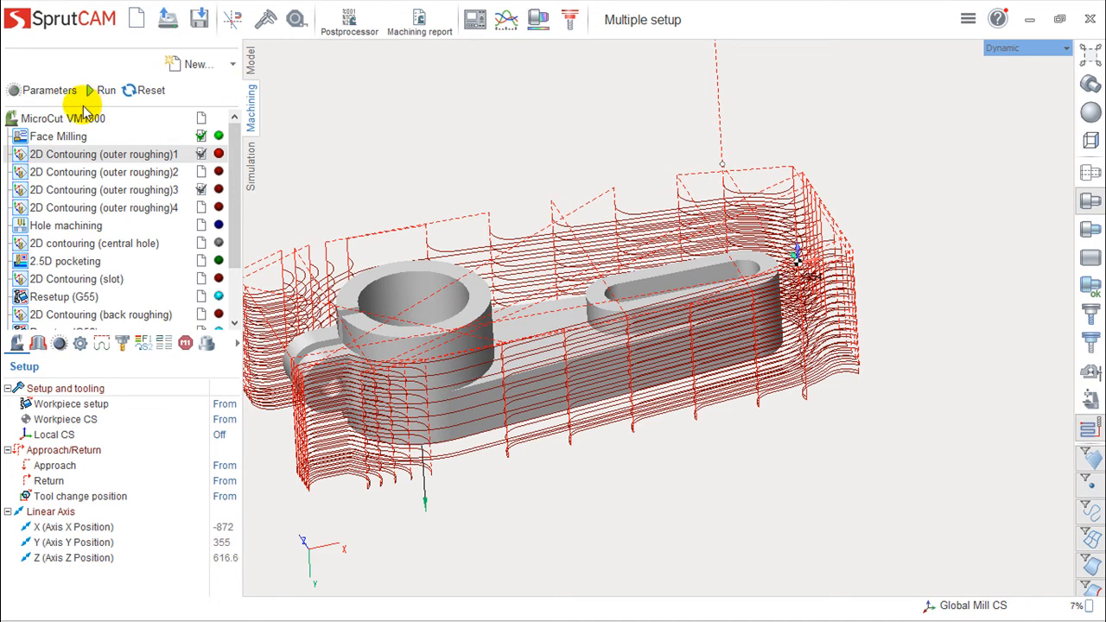
Try In area center for the 2.5D pocketing start, return it to Out of workpiece and calculate the toolpath
double_click(76, 261)
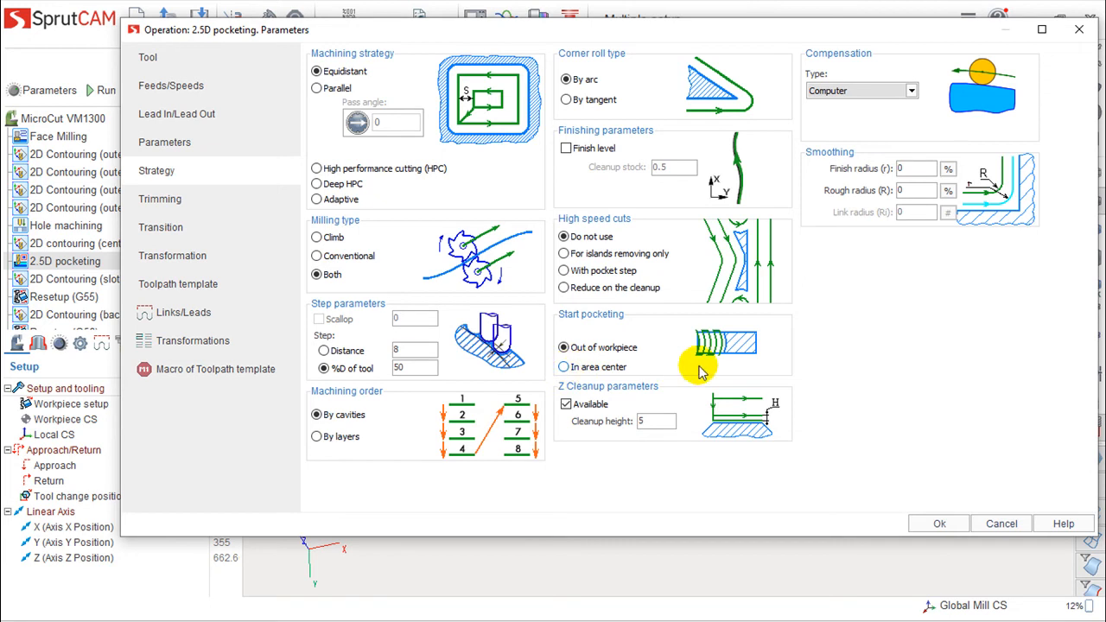
left_click(565, 368)
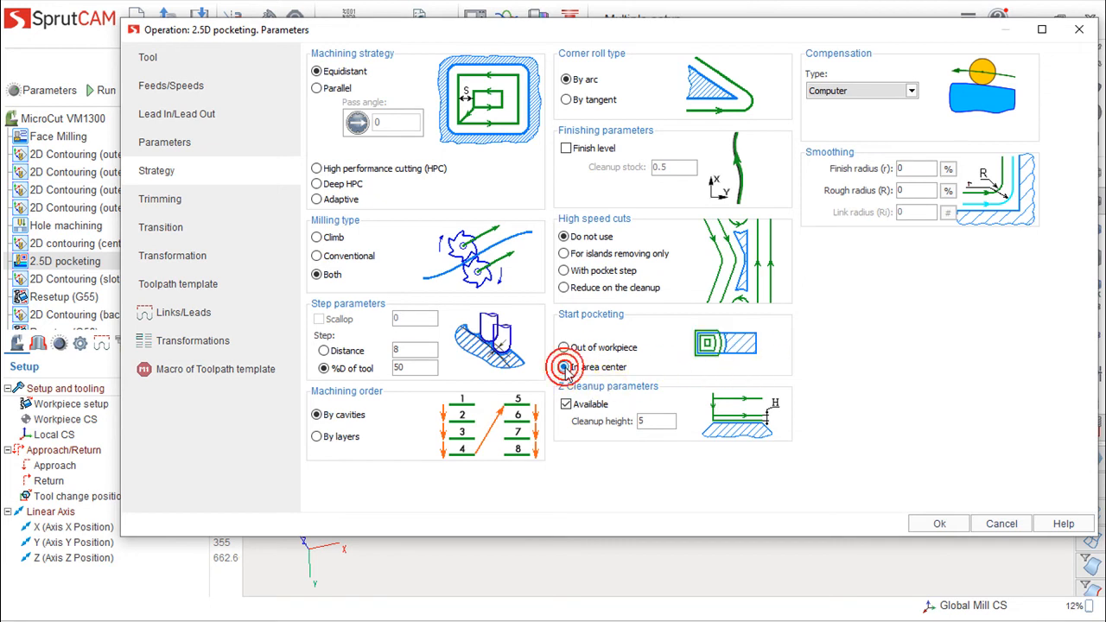
left_click(565, 348)
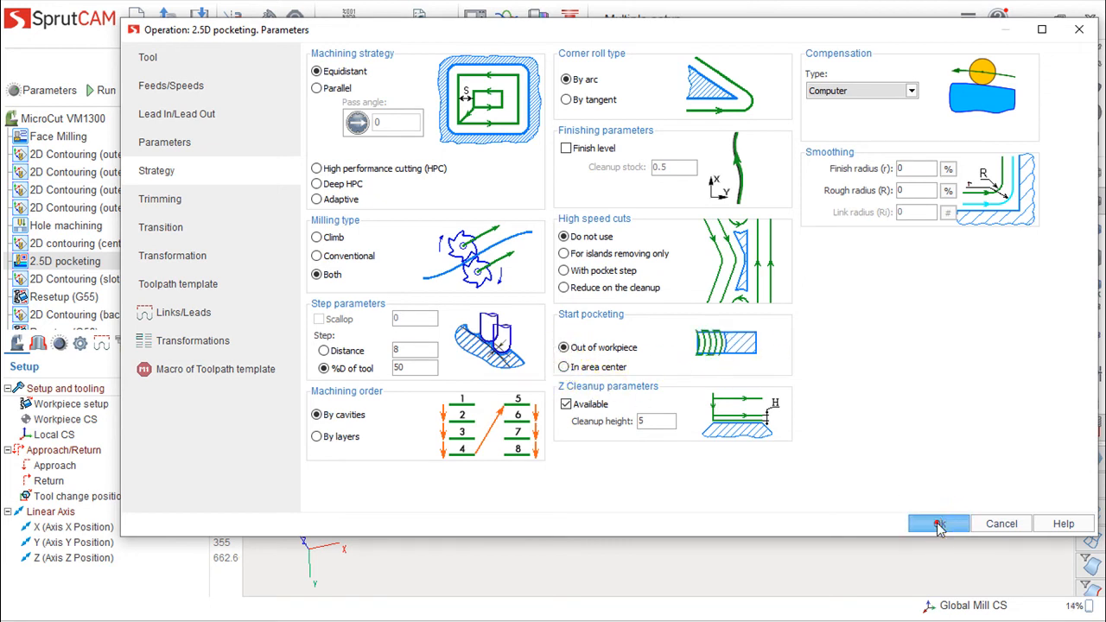
left_click(939, 524)
left_click(104, 90)
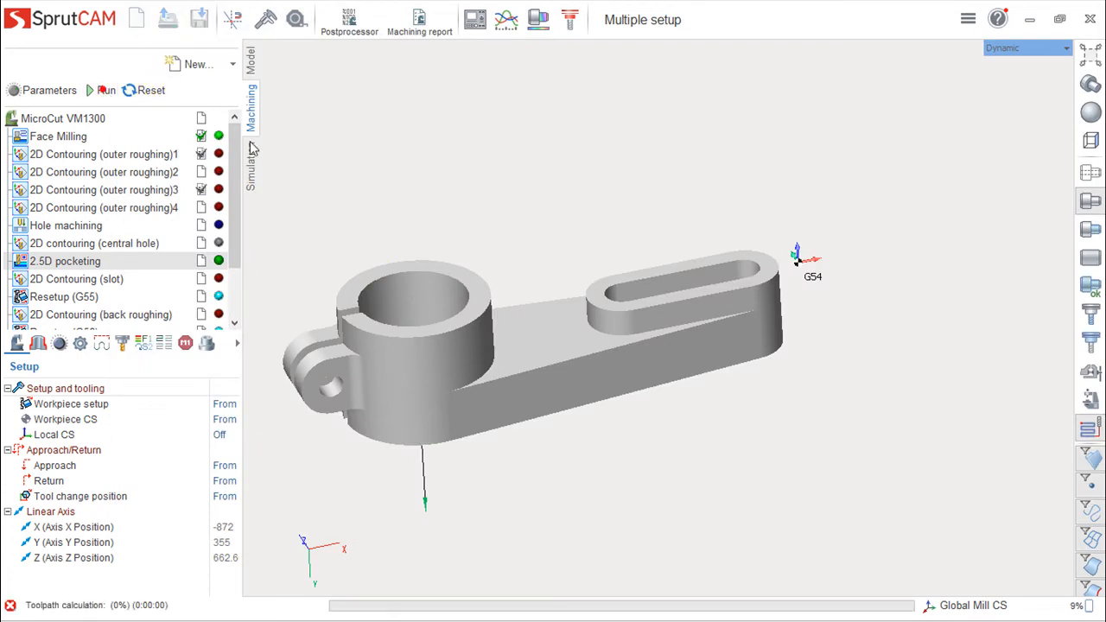
Hide the part and examine the 2.5D pocketing toolpath that starts out of the workpiece
right_click_drag(733, 275, 654, 401)
left_click(1089, 204)
right_click_drag(561, 406, 509, 402)
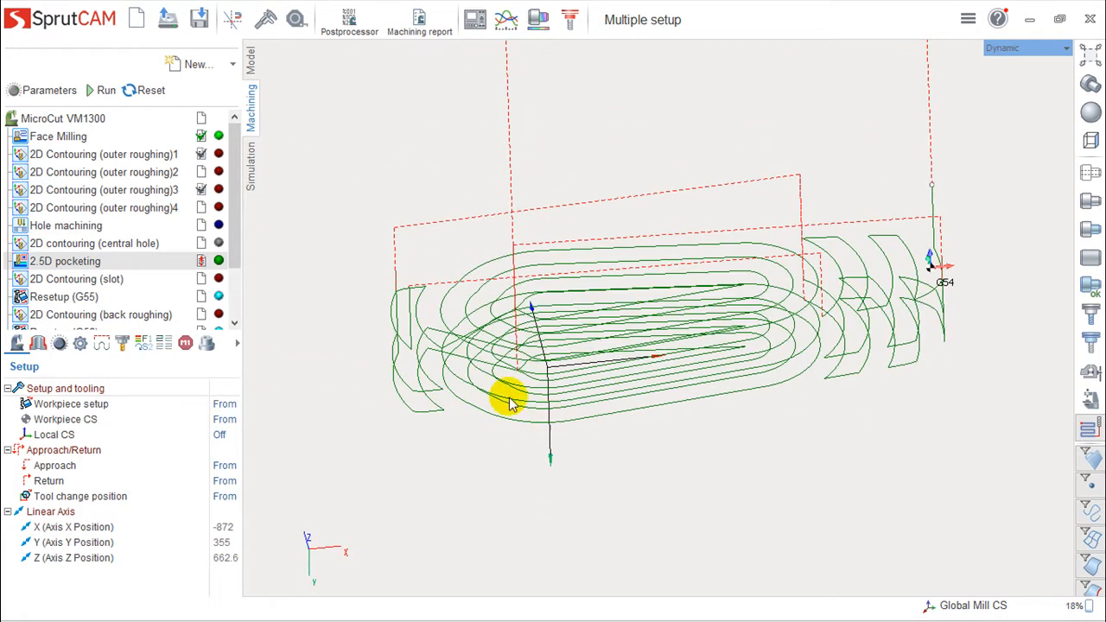
Set Start pocketing to In area center in the 2.5D pocketing strategy
double_click(82, 261)
left_click(564, 367)
left_click(938, 523)
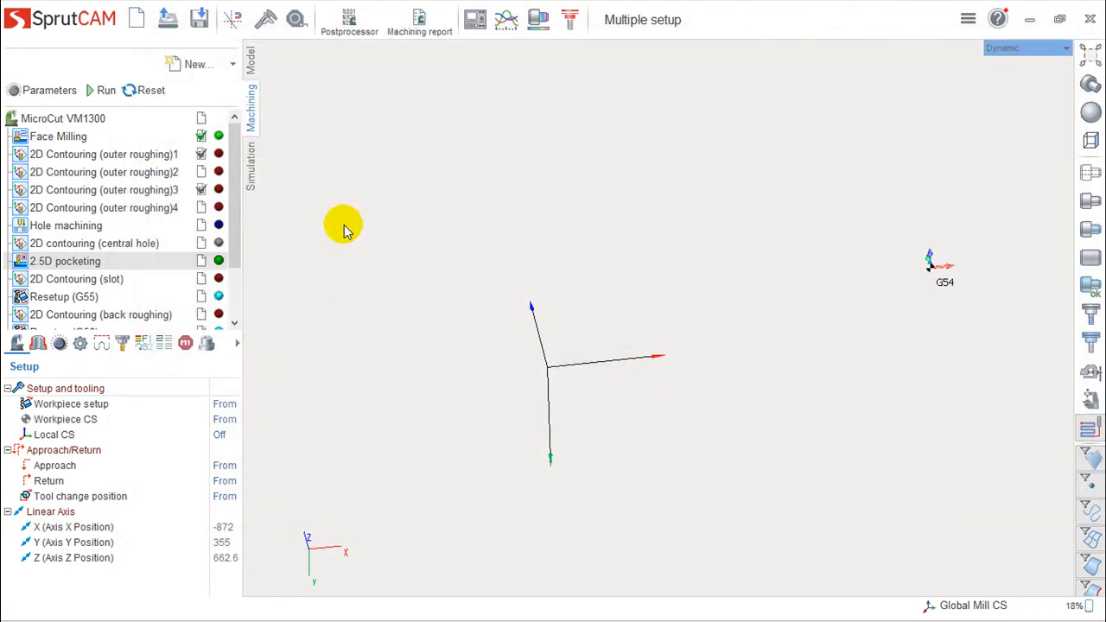
Calculate the 2.5D pocketing toolpath and examine it together with the part shown again
left_click(95, 90)
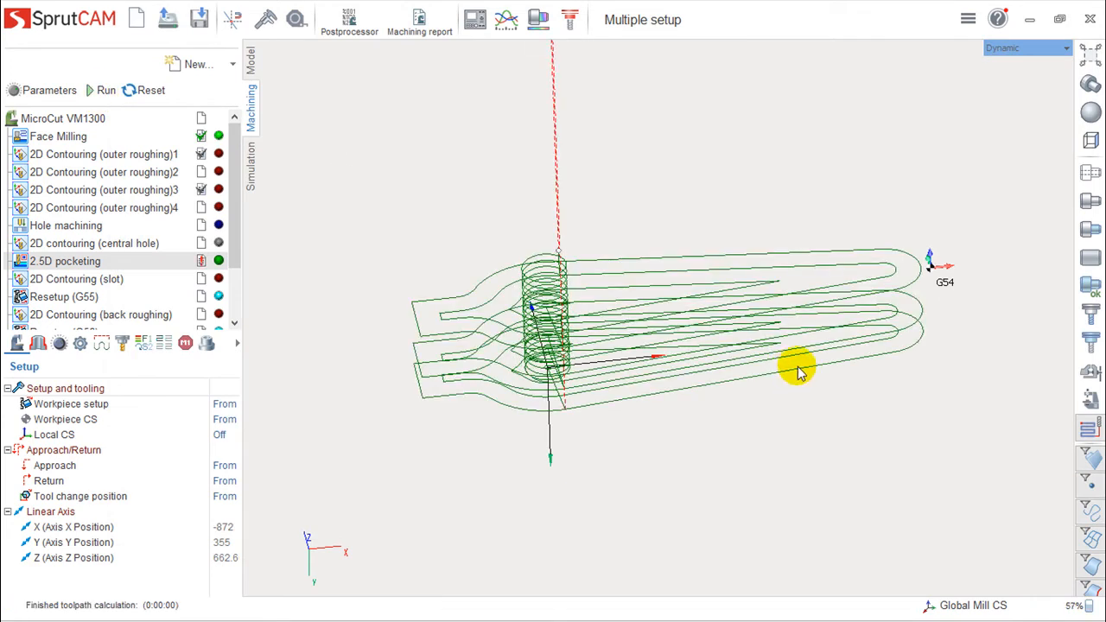
right_click_drag(730, 419, 734, 461)
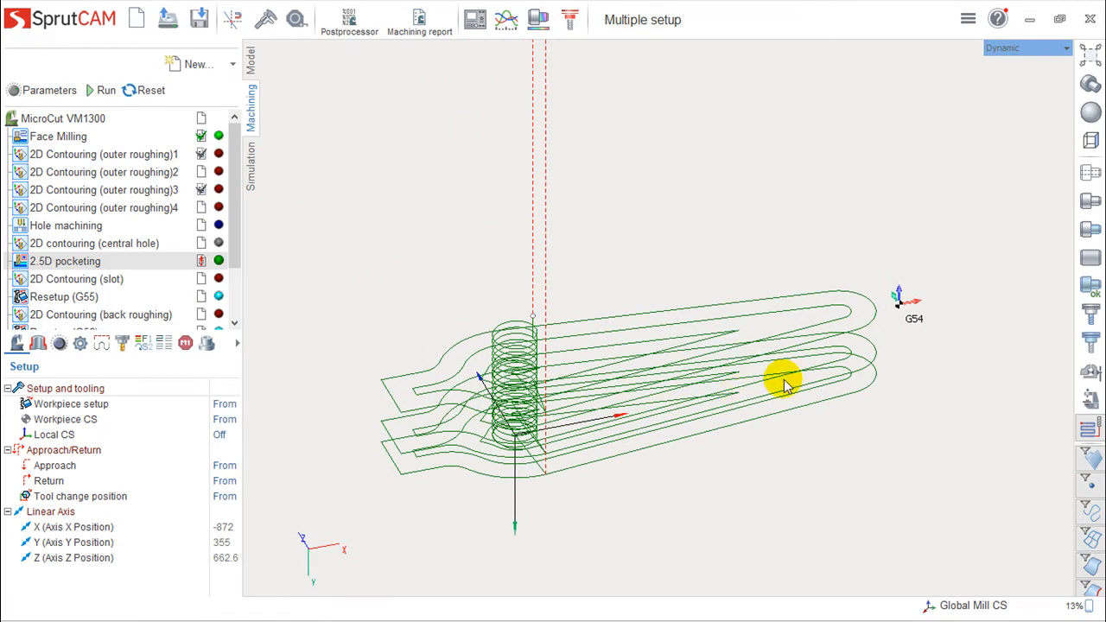
scroll(752, 380, "up", 2)
scroll(735, 378, "down", 2)
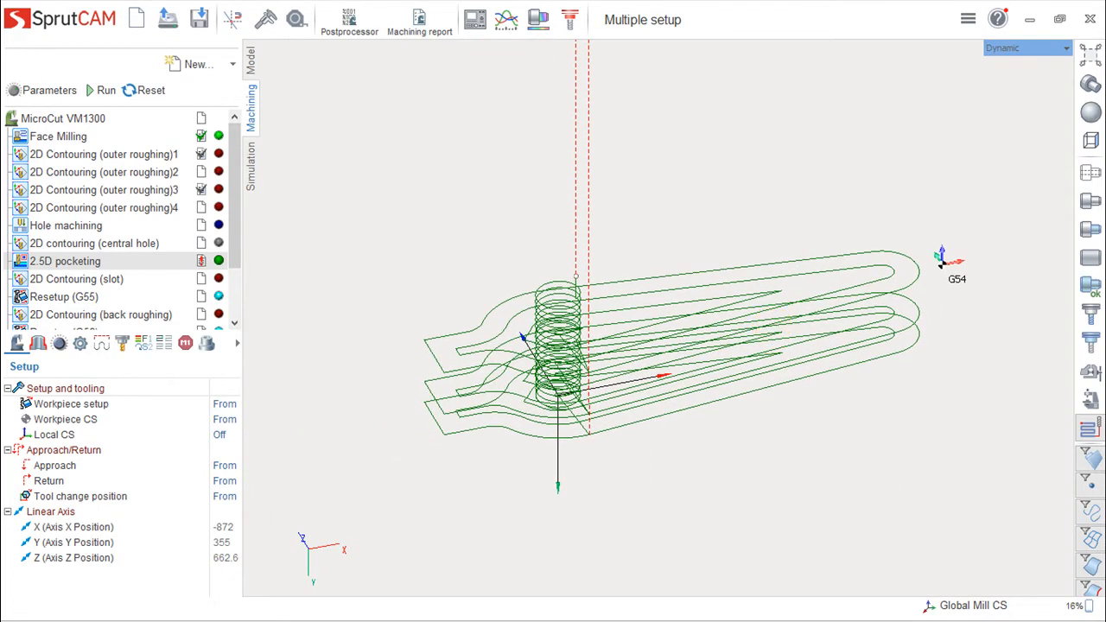
left_click(1091, 204)
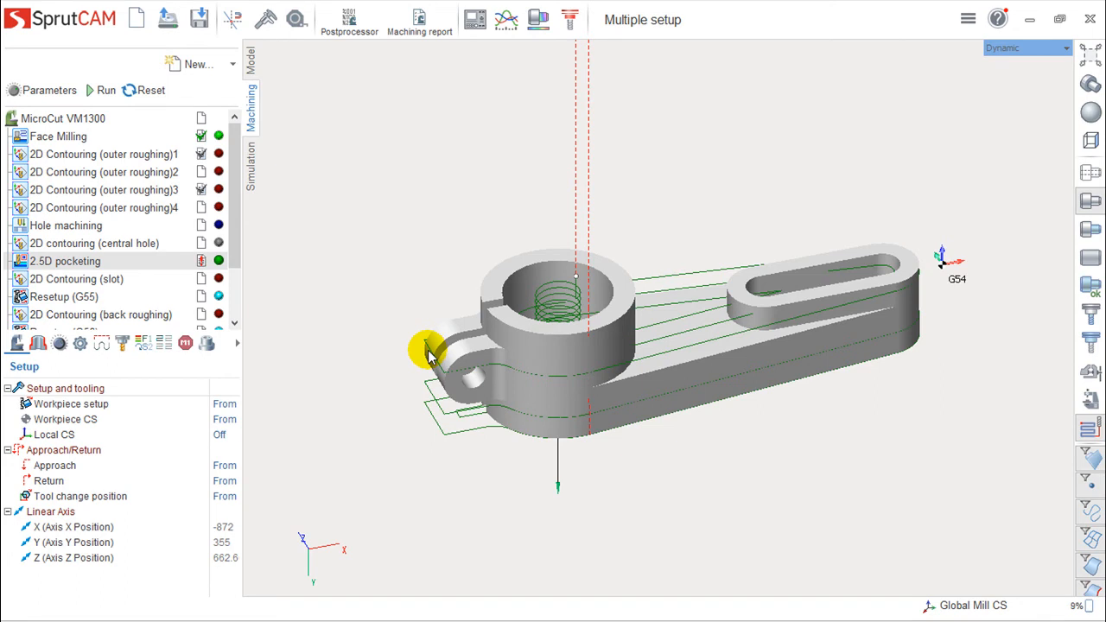
In the 2D Contouring (outer roughing)1 strategy, disable Roughing XY paths, enable Smooth by arcs, and recalculate the toolpath
left_click(130, 154)
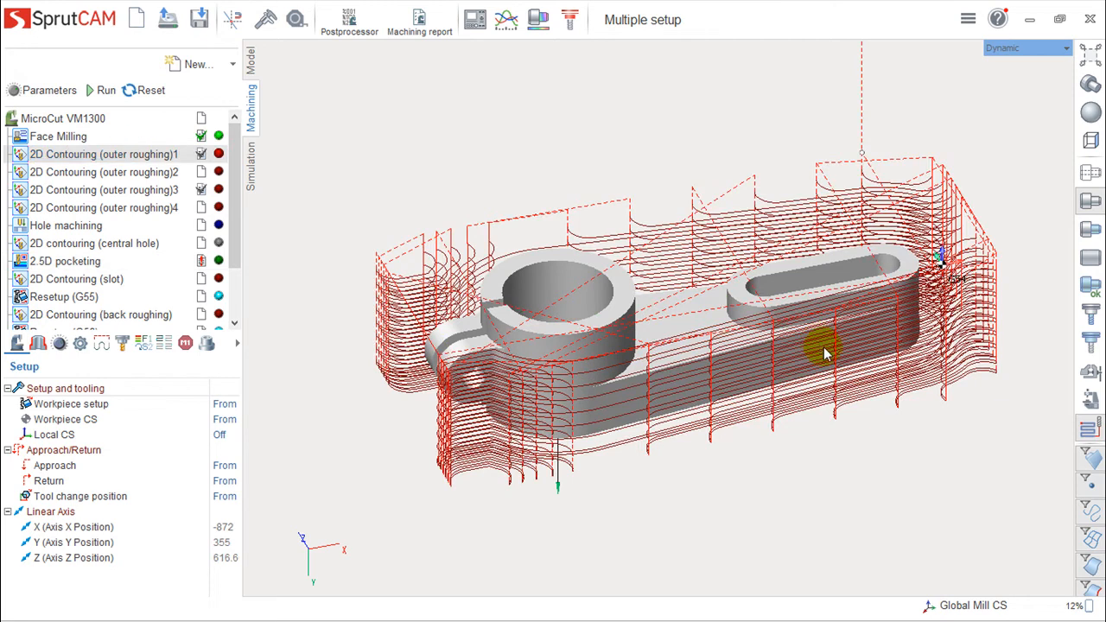
scroll(821, 348, "down", 3)
right_click_drag(823, 376, 851, 403)
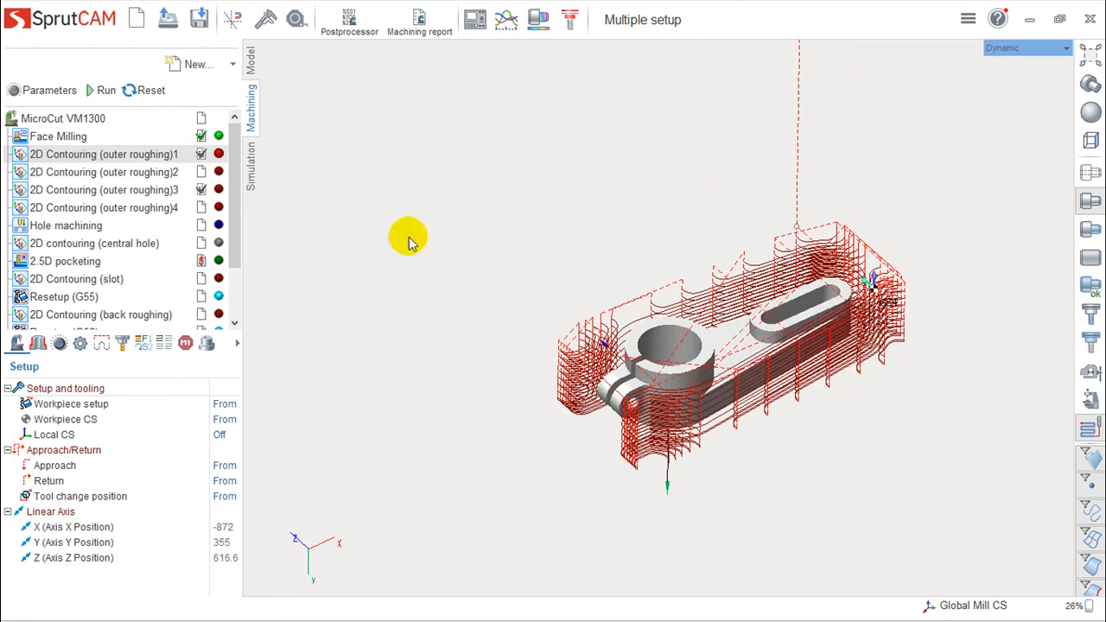
double_click(104, 159)
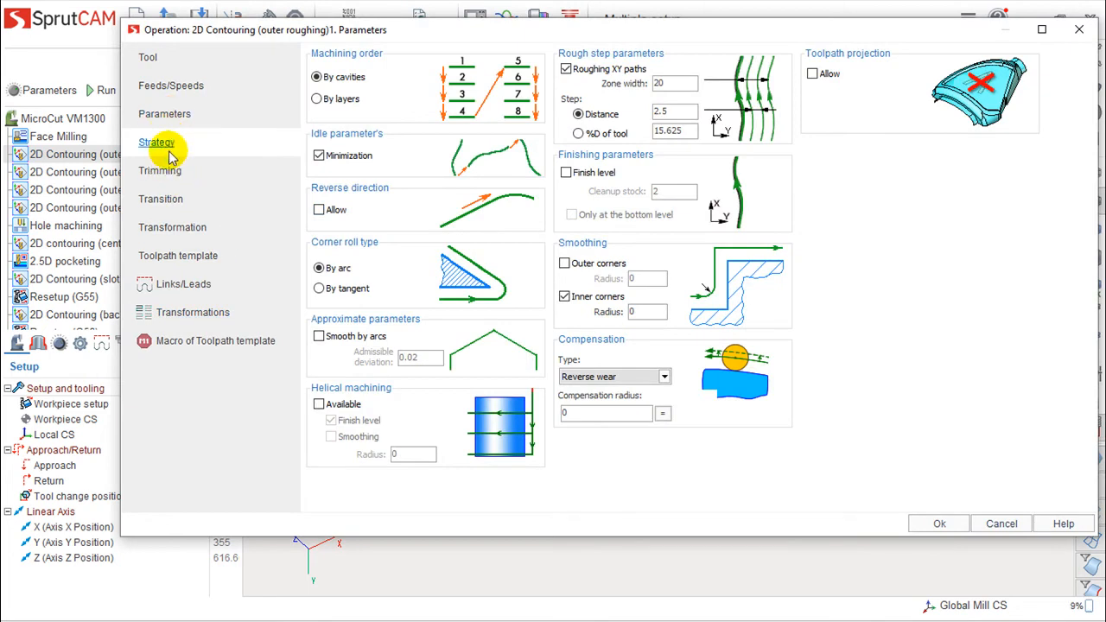
left_click(566, 69)
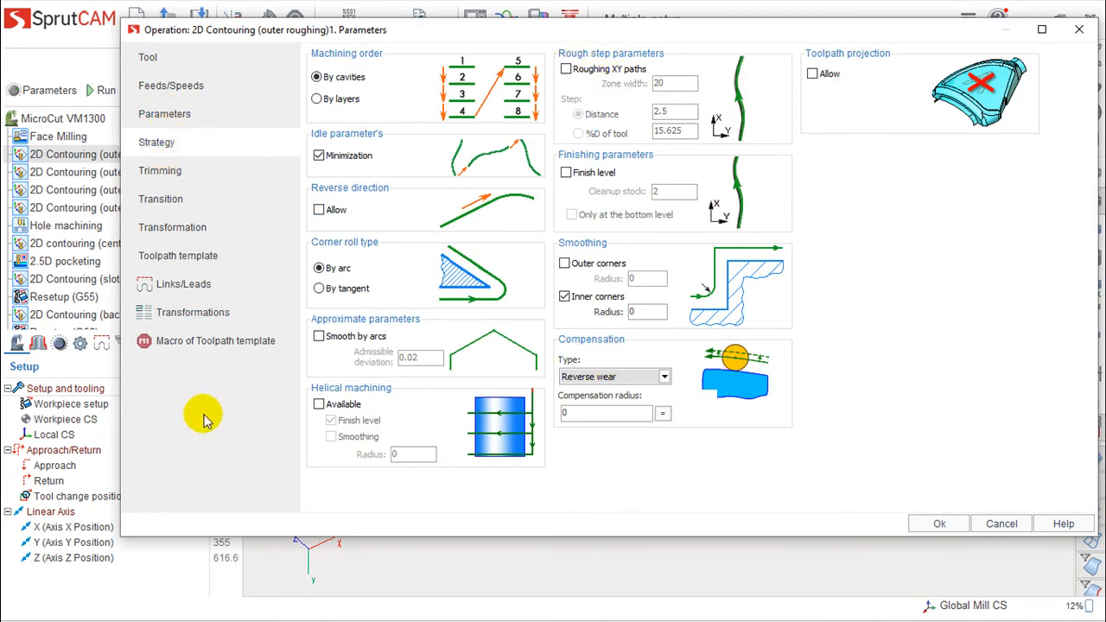
left_click(319, 337)
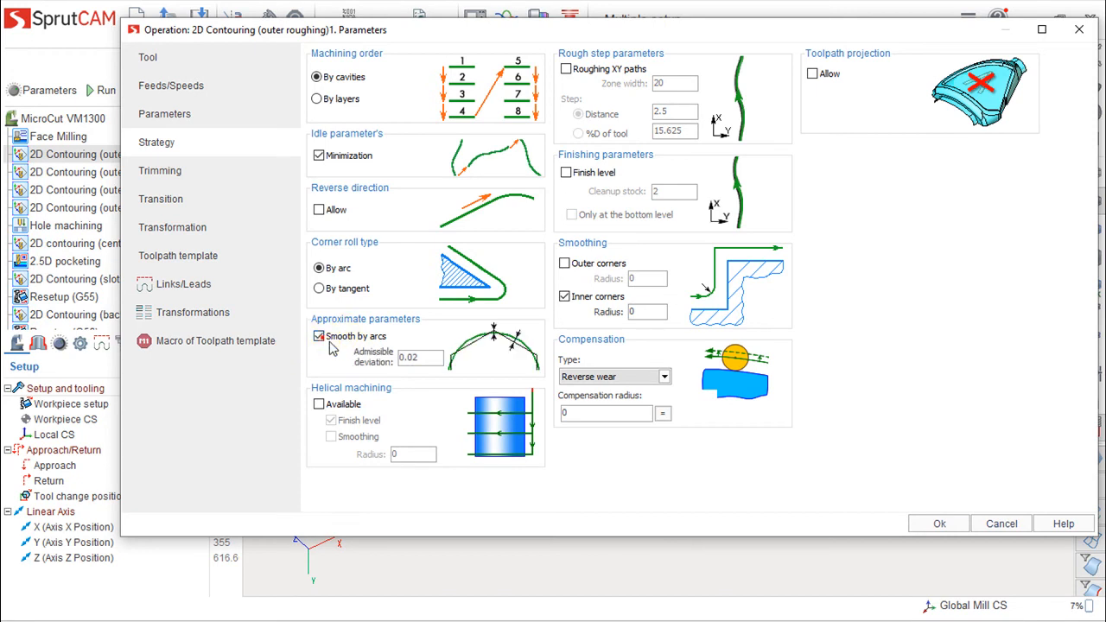
left_click(939, 524)
left_click(102, 91)
left_click_drag(594, 440, 778, 371)
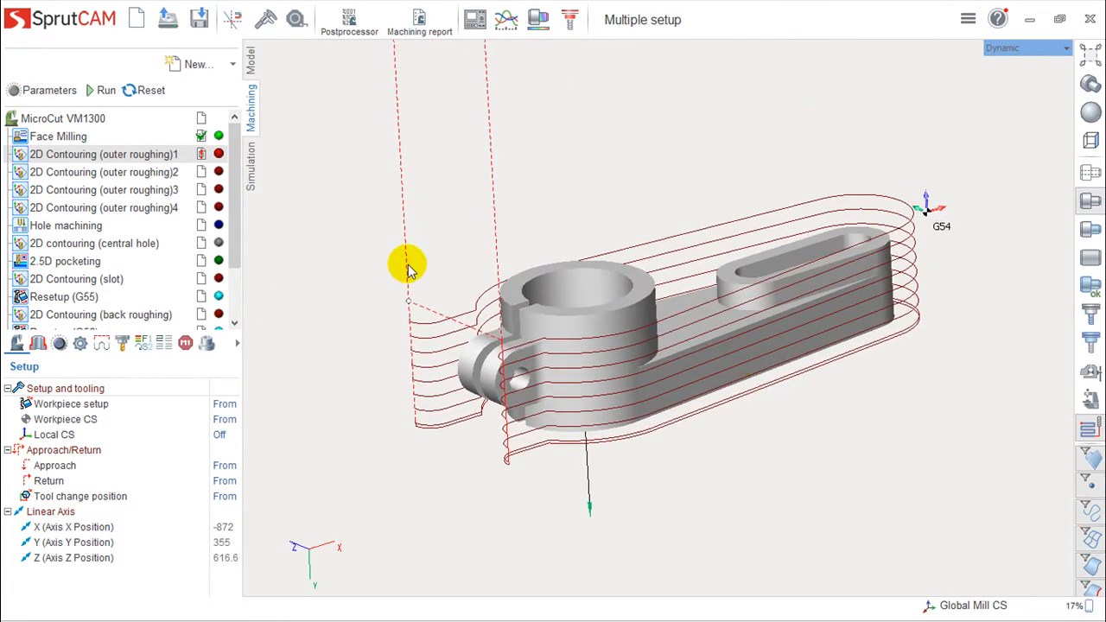
In the transformation parameters of 2D Contouring (outer roughing)1, set toolpath multiplication by axis to Copying along Z (Axis Z Position)
double_click(76, 160)
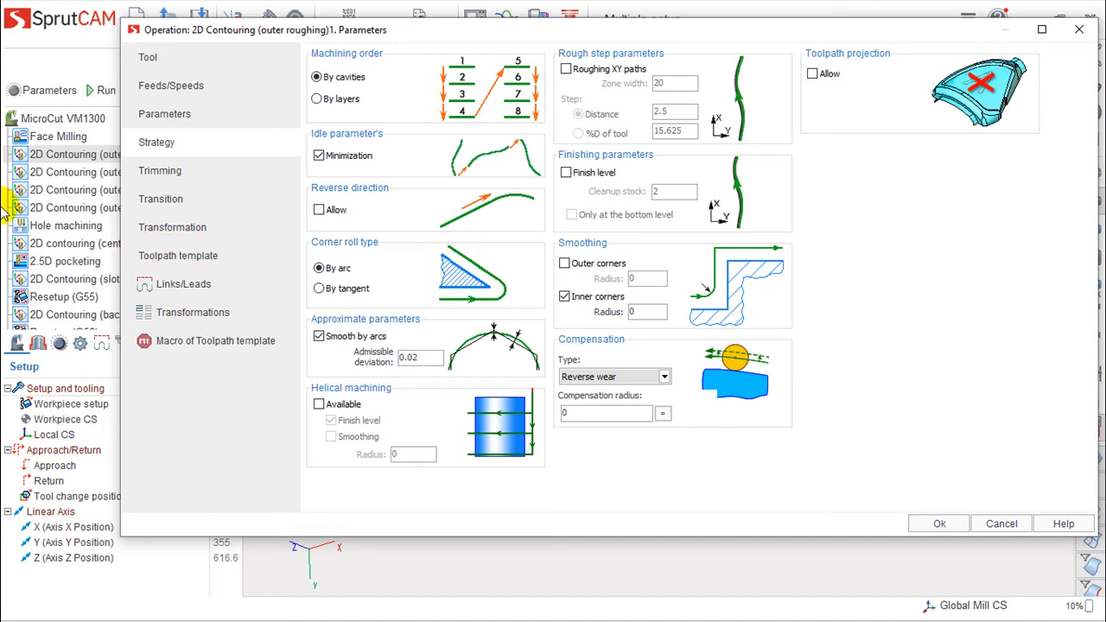
left_click(170, 234)
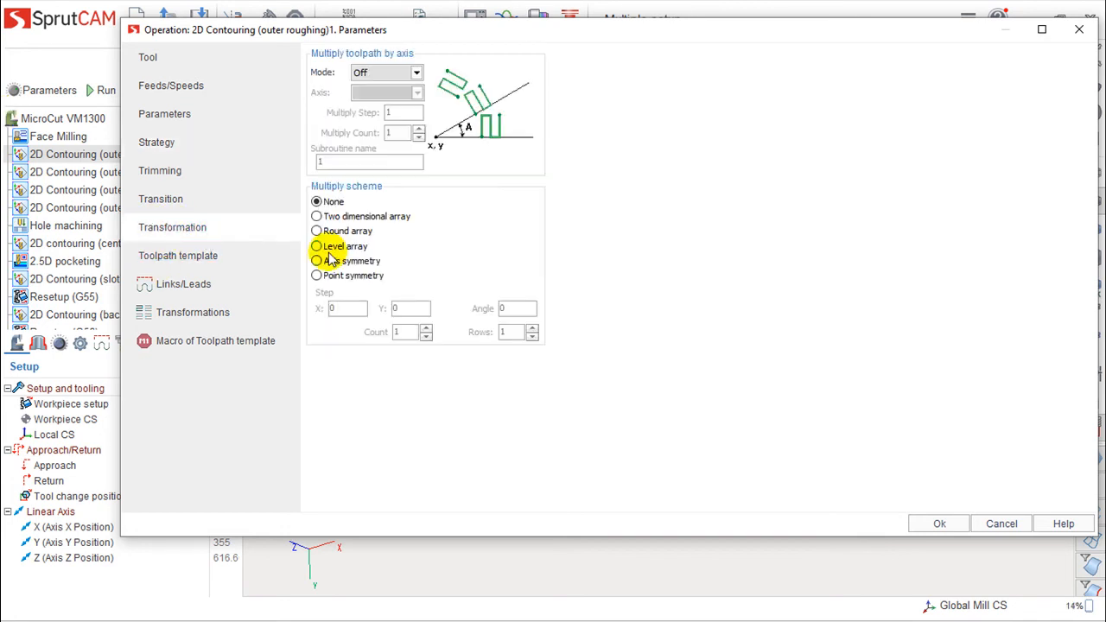
left_click(396, 75)
left_click(371, 97)
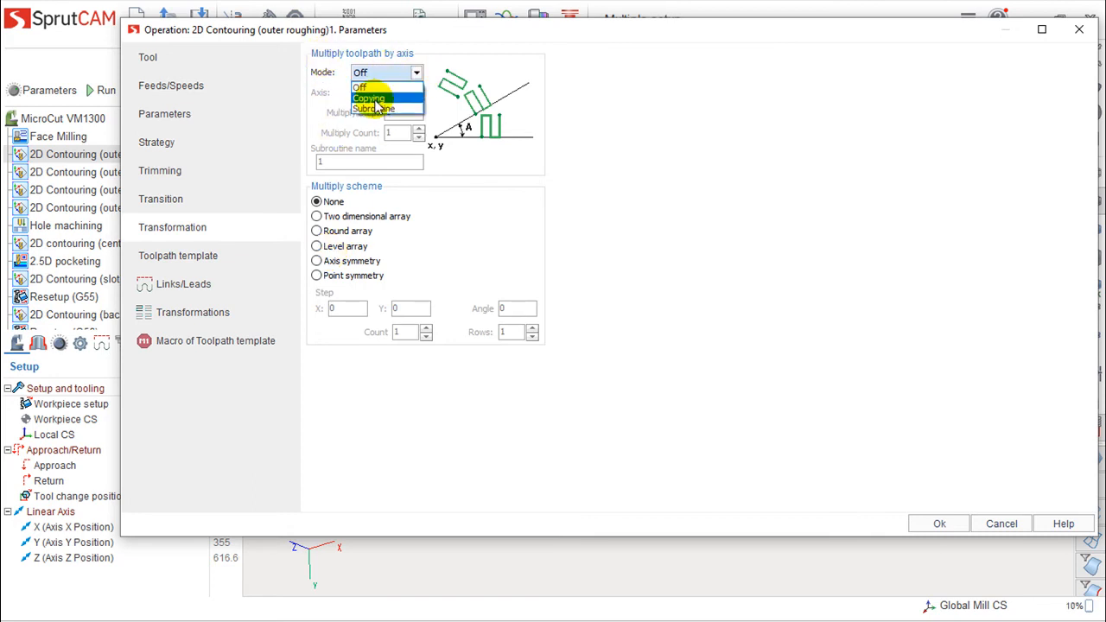
left_click(418, 93)
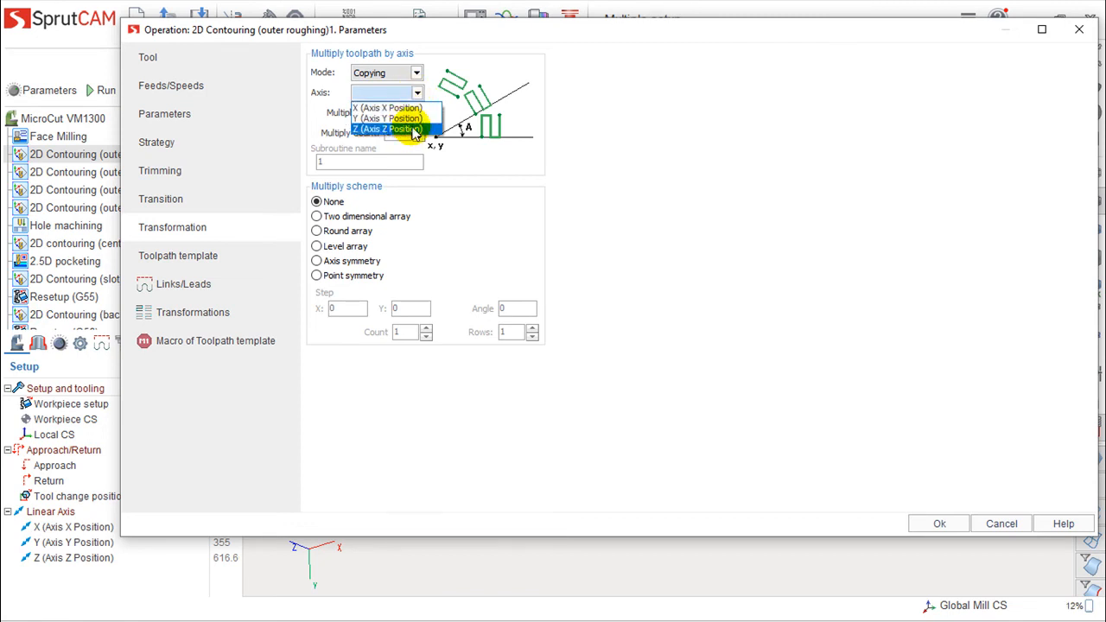
left_click(418, 130)
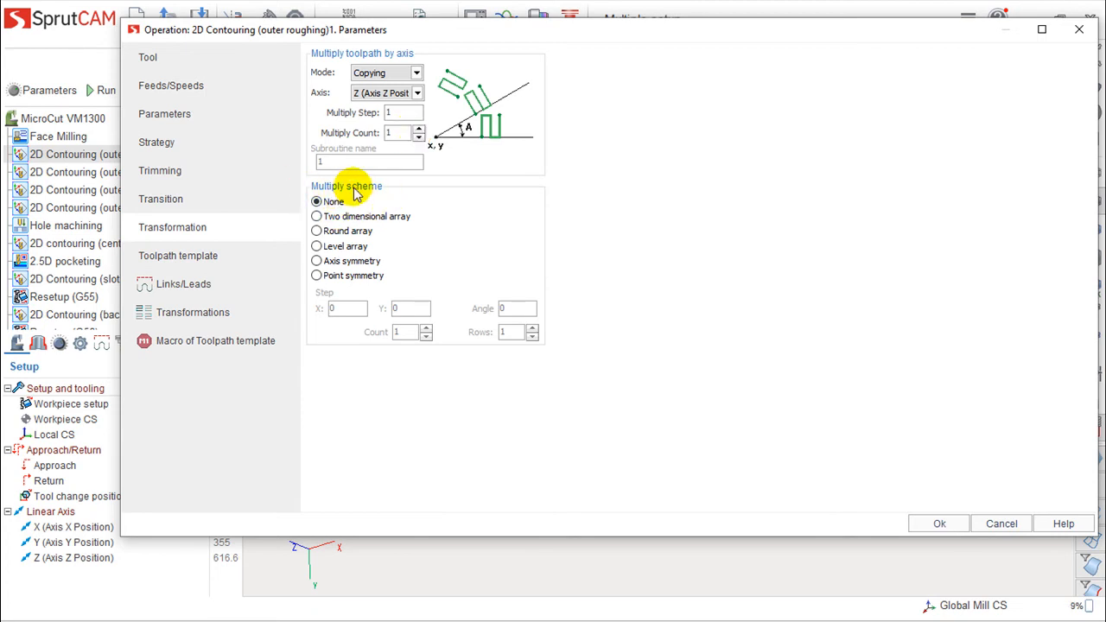
Try the multiply schemes Two dimensional array, Round array, Level array, Axis symmetry and Point symmetry to compare their settings
left_click(316, 216)
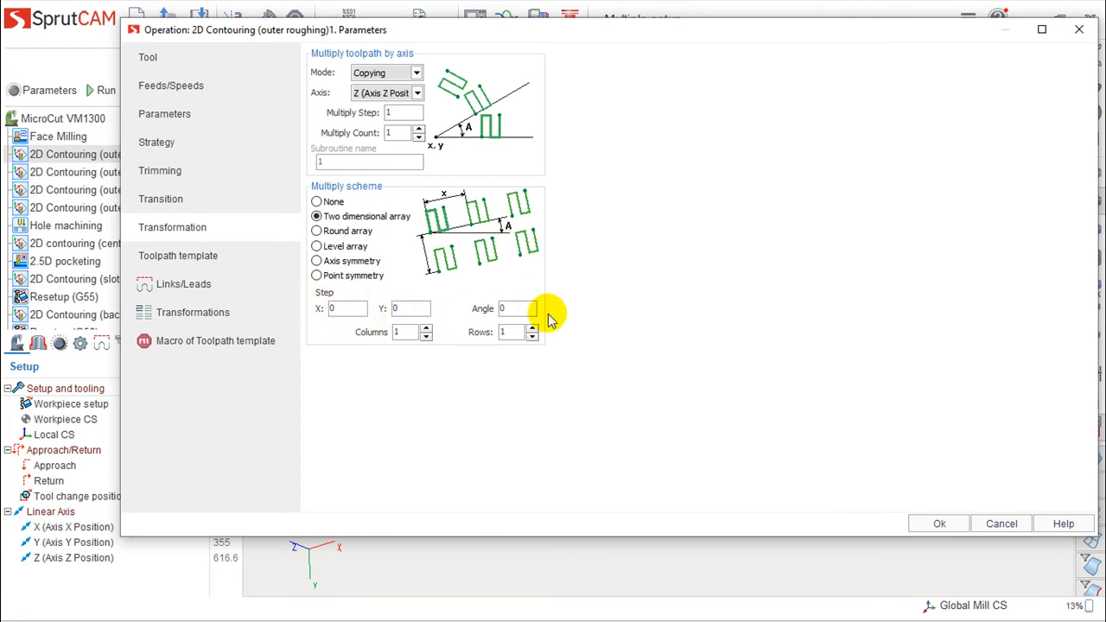
left_click(334, 312)
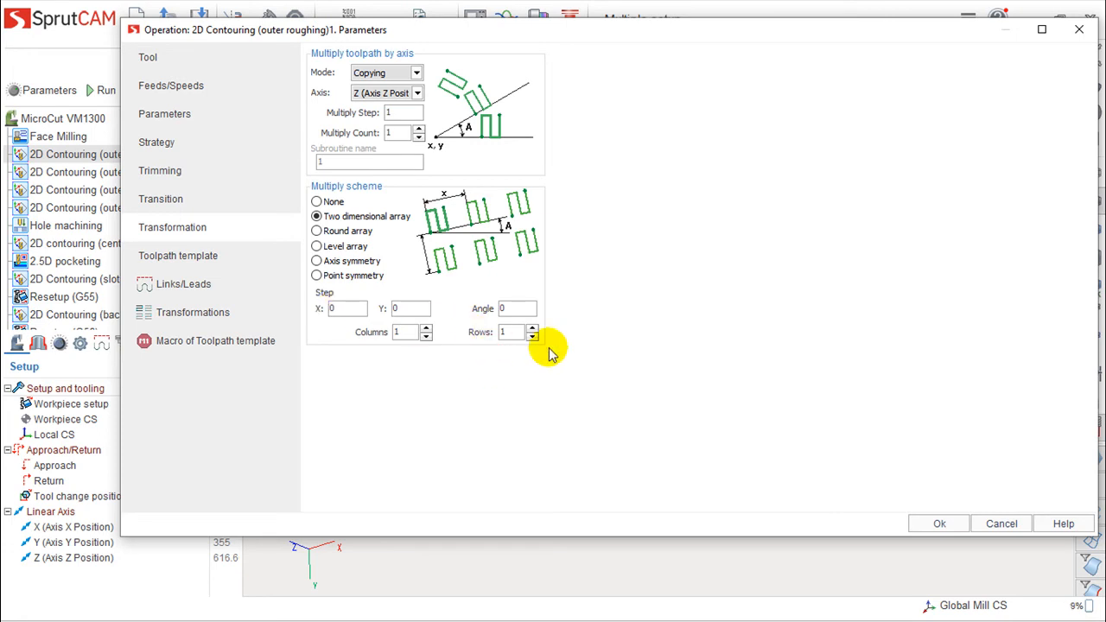
left_click(317, 230)
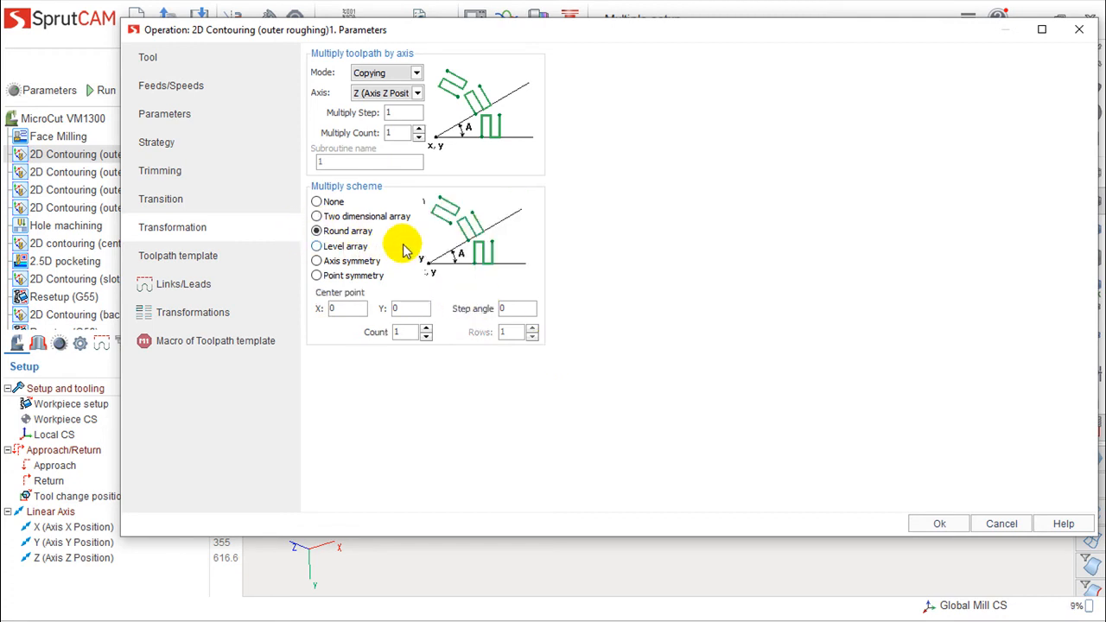
left_click(318, 248)
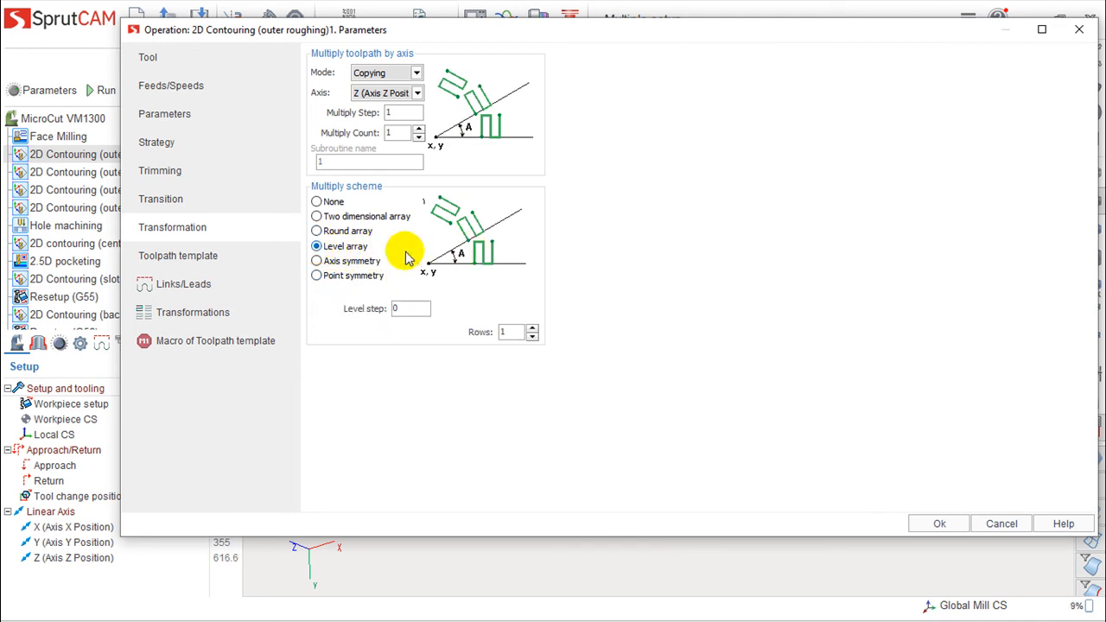
left_click(318, 262)
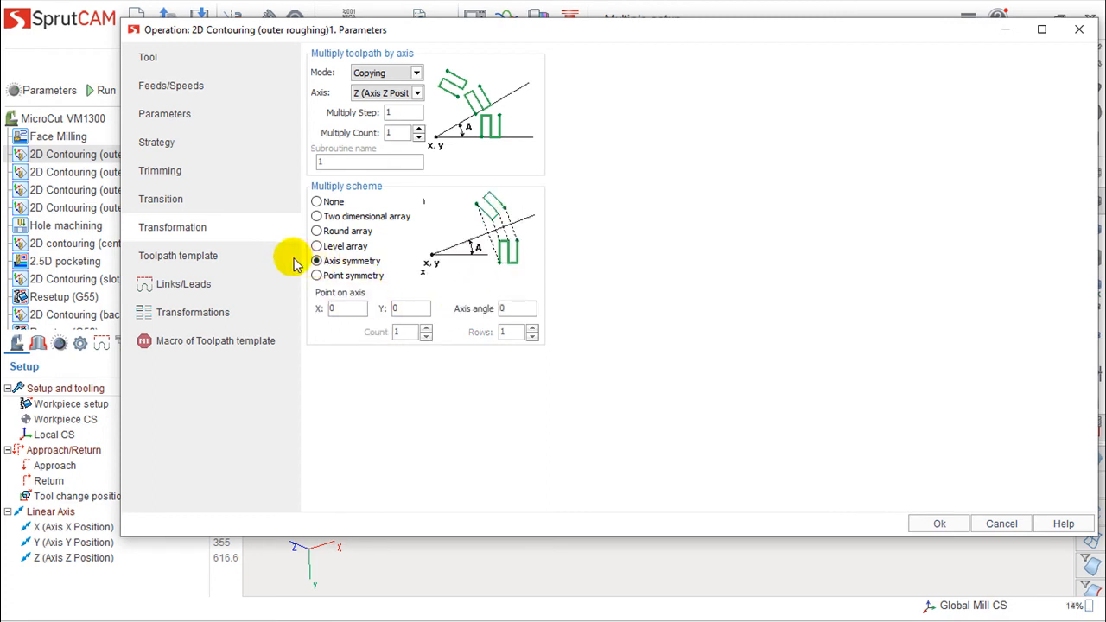
left_click(508, 308)
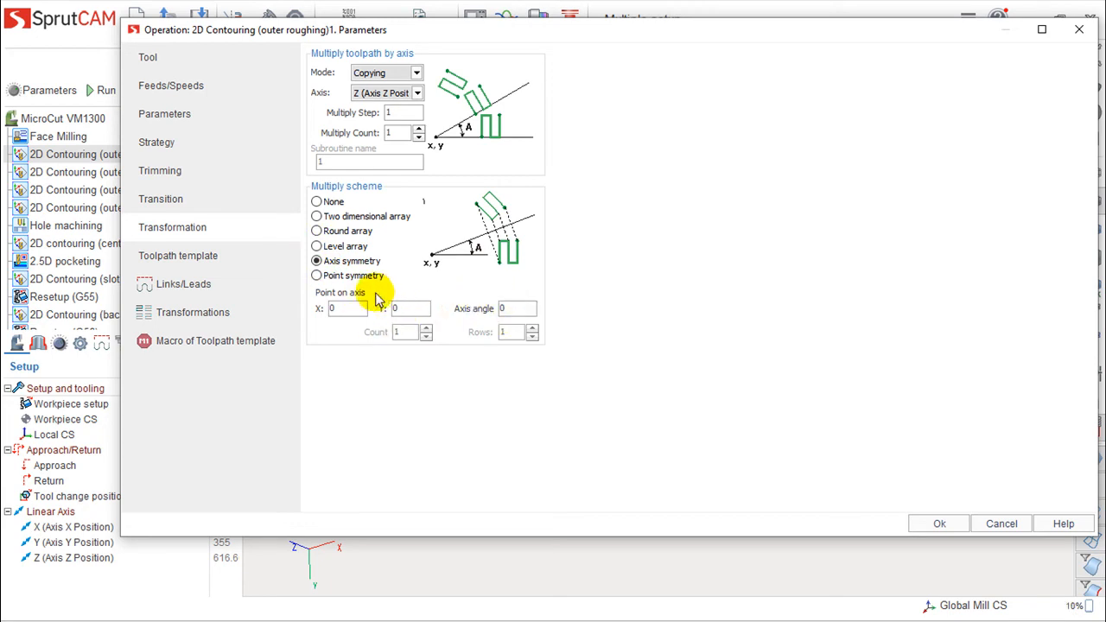
left_click(316, 276)
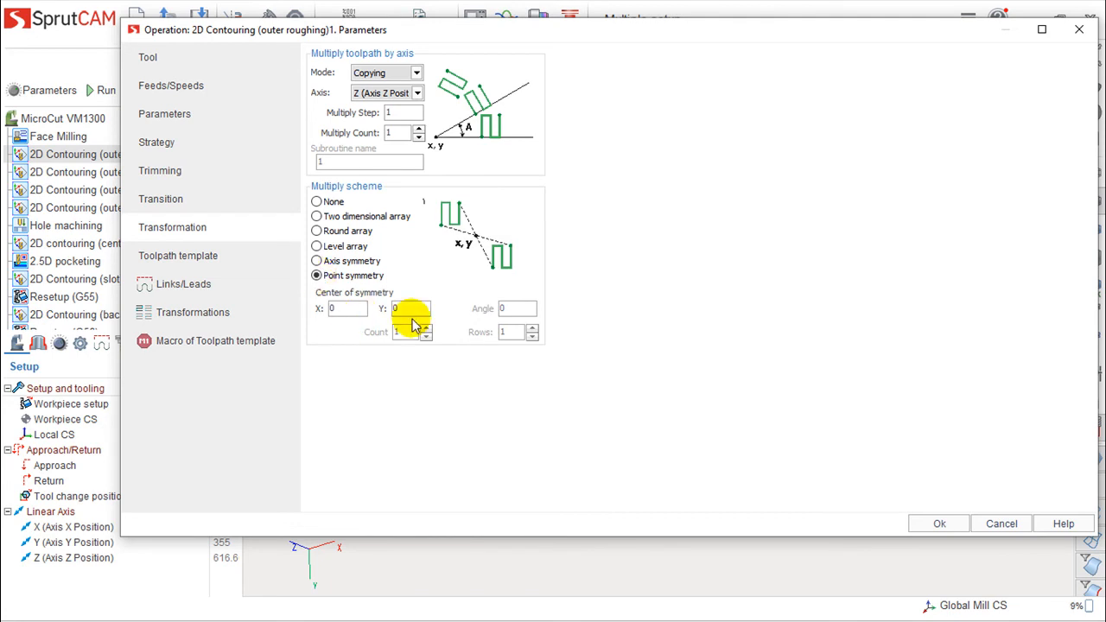
Set the multiply scheme to Round array around center point X 0, Y 0 with a step angle of 60 and a count of 4
left_click(318, 232)
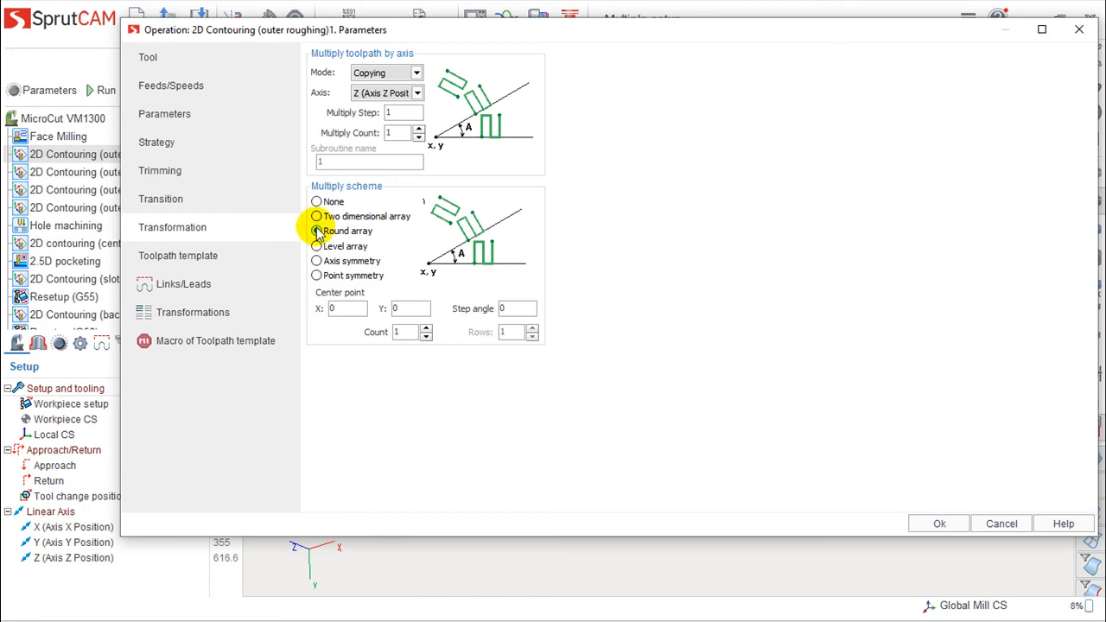
double_click(350, 311)
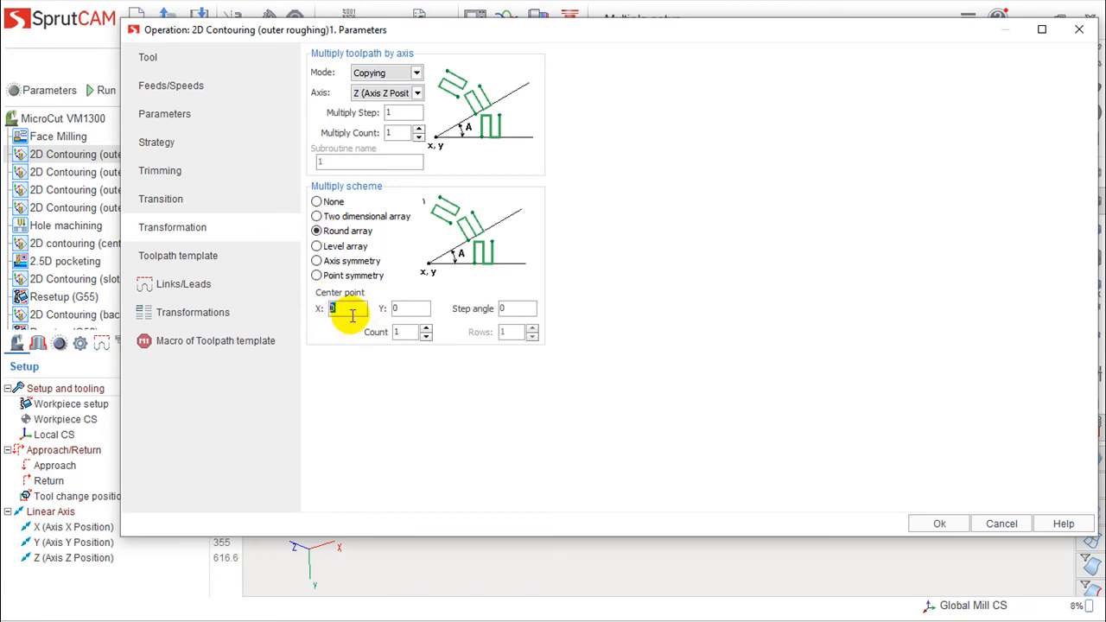
left_click(401, 312)
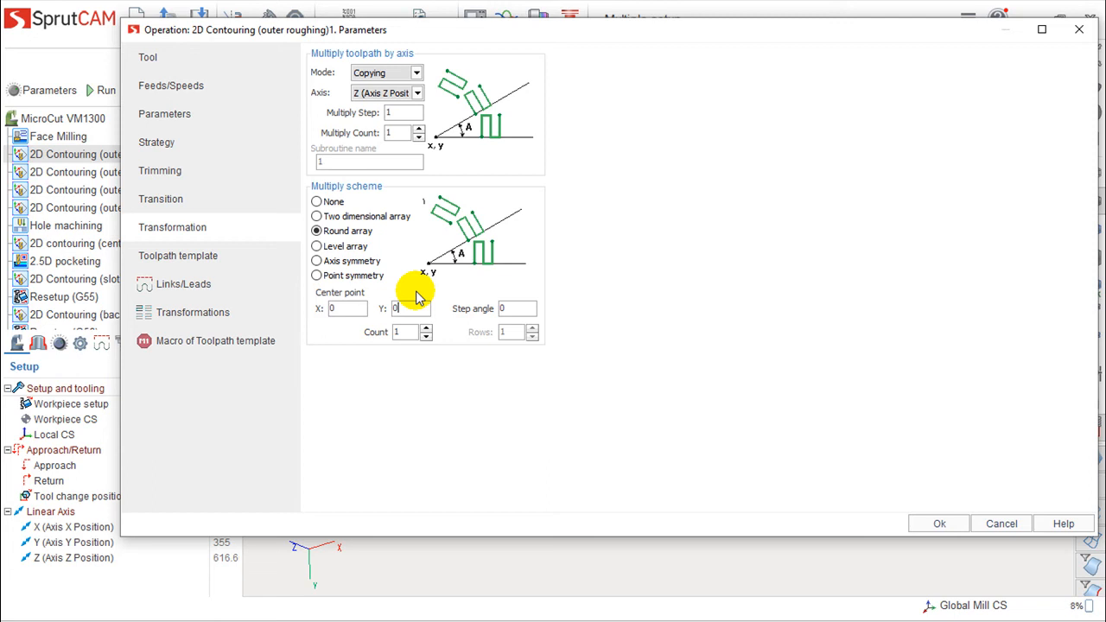
double_click(517, 308)
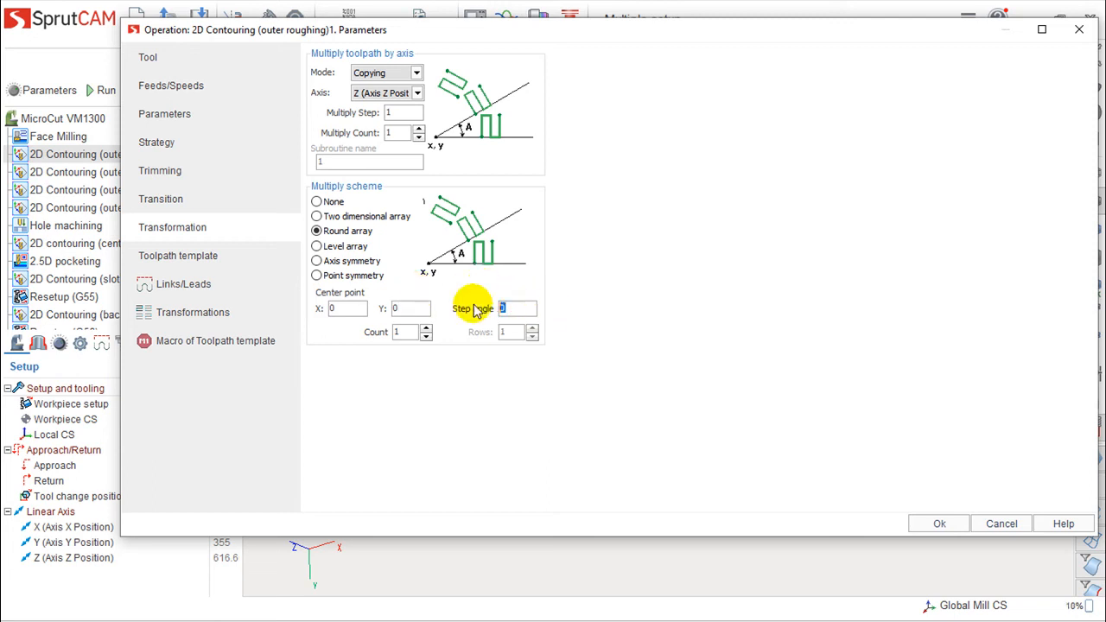
type("45")
left_click_drag(513, 312, 477, 309)
type("60")
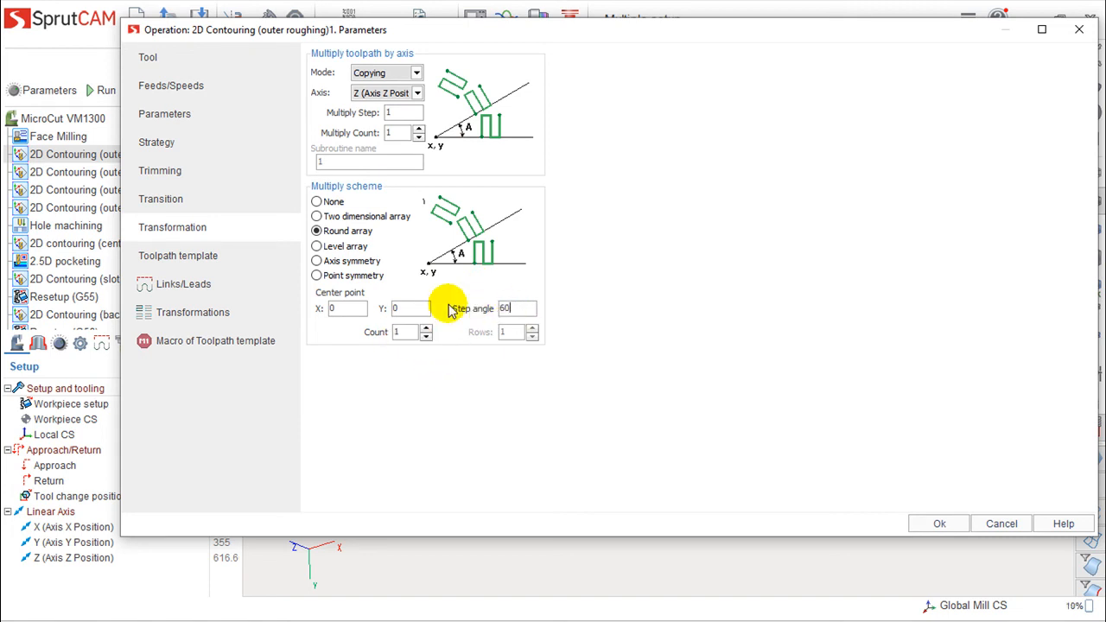
left_click(426, 328)
left_click(426, 329)
left_click(426, 329)
left_click(939, 522)
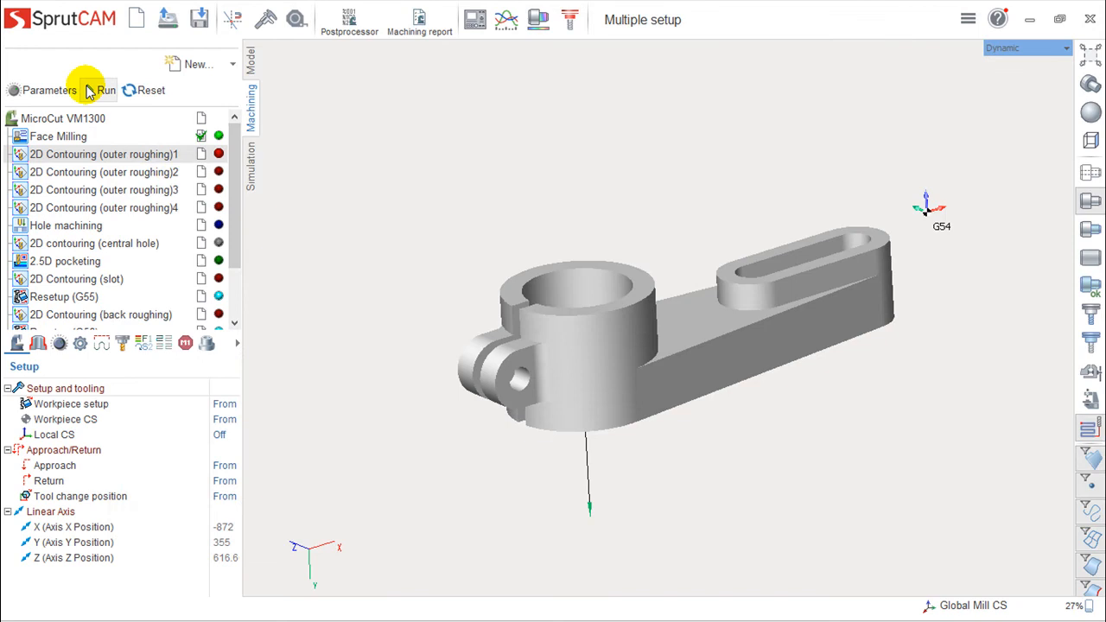
Calculate 2D Contouring (outer roughing)1 and examine the toolpath copies arranged around the center point
left_click(86, 89)
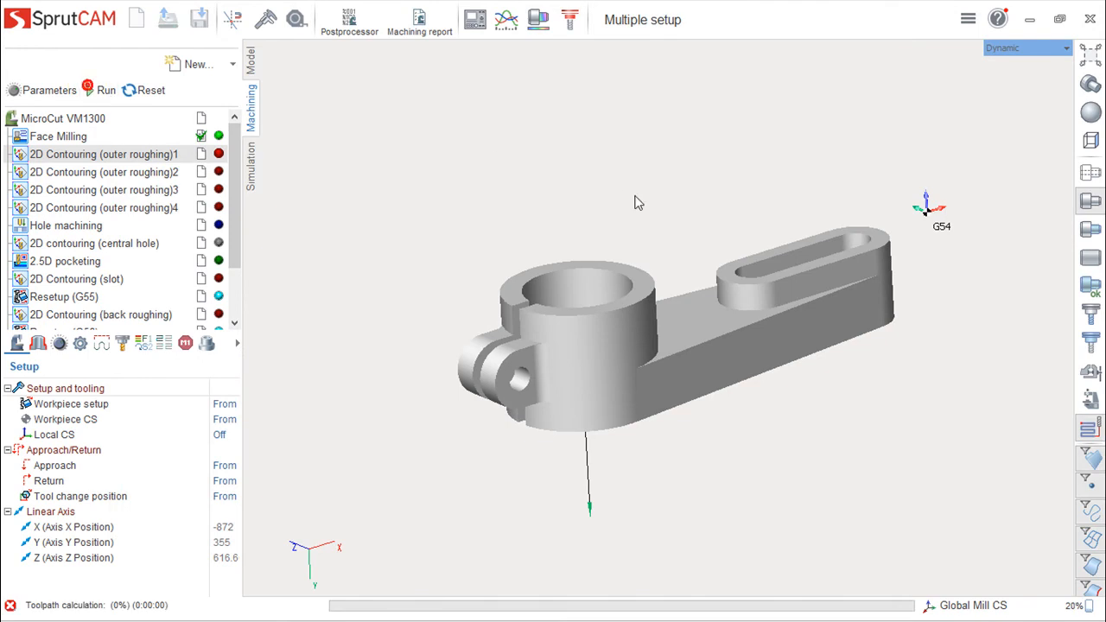
scroll(677, 225, "down", 3)
middle_click_drag(679, 230, 726, 354)
scroll(734, 354, "up", 2)
scroll(733, 346, "down", 1)
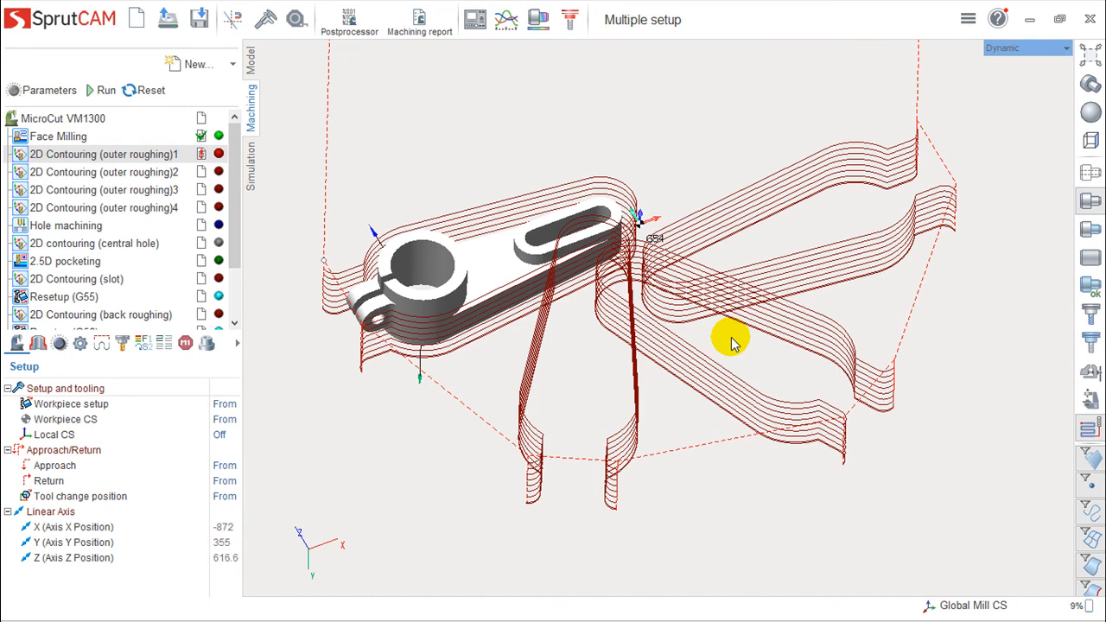
mouse_move(748, 378)
right_mouse_down()
mouse_move(750, 329)
mouse_move(748, 357)
right_mouse_up()
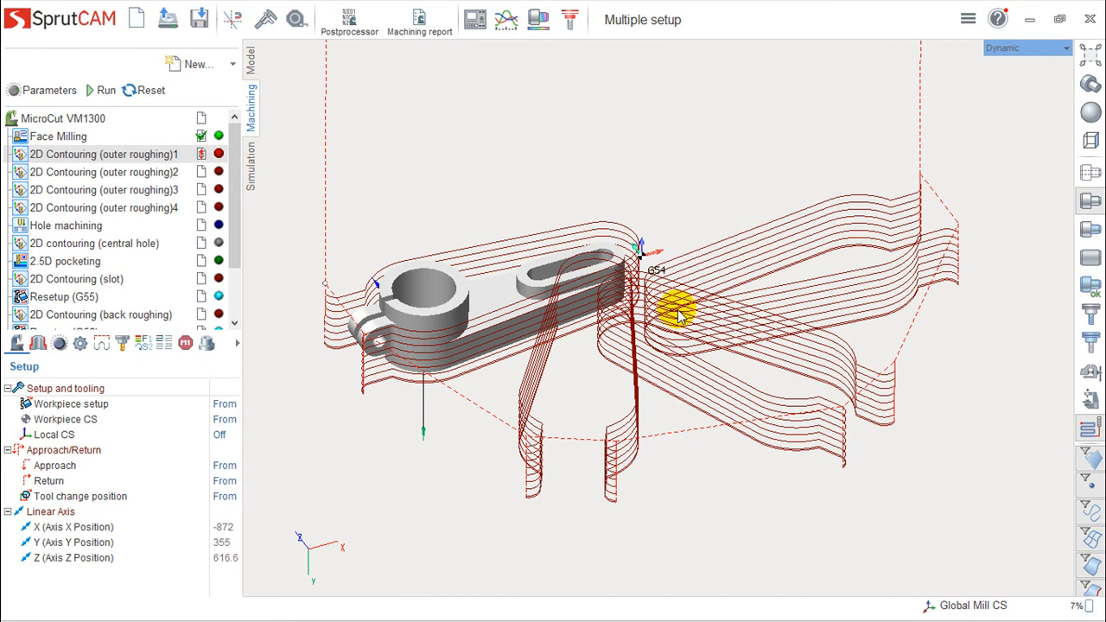
In the strategy parameters of 2D Contouring (outer roughing)1, try the compensation types Computer and Control to compare their settings
double_click(104, 154)
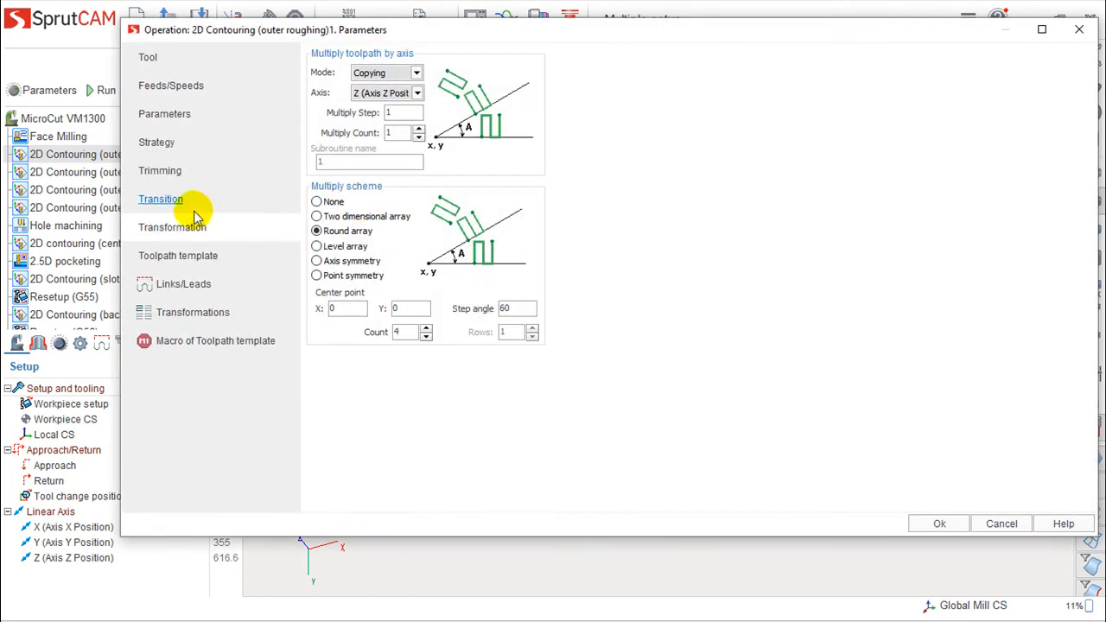
left_click(159, 142)
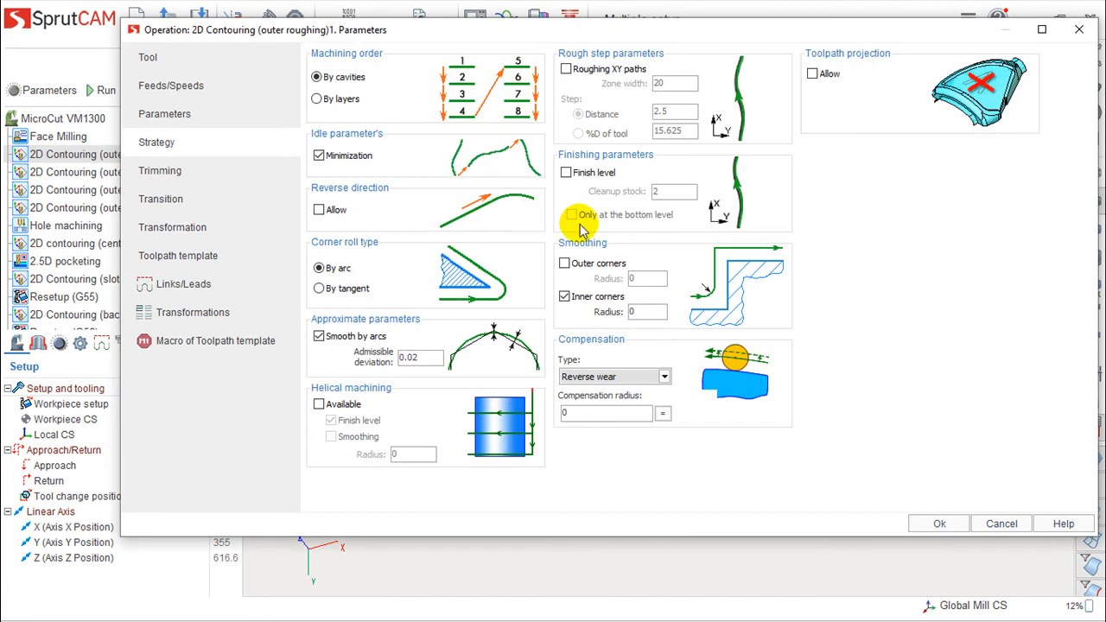
left_click(664, 378)
left_click(578, 394)
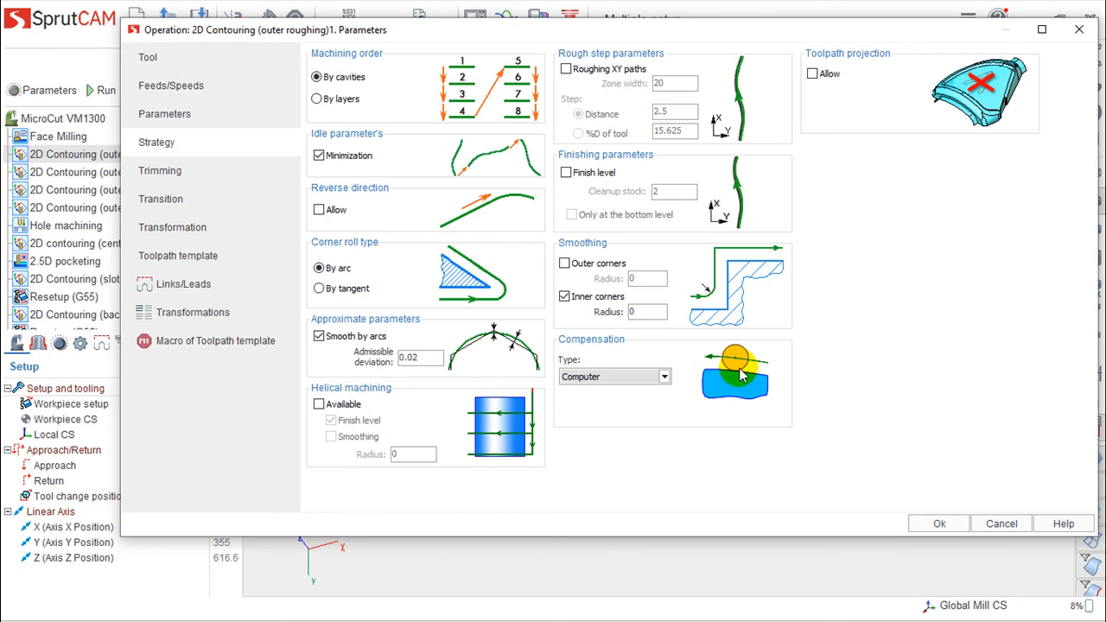
left_click(664, 376)
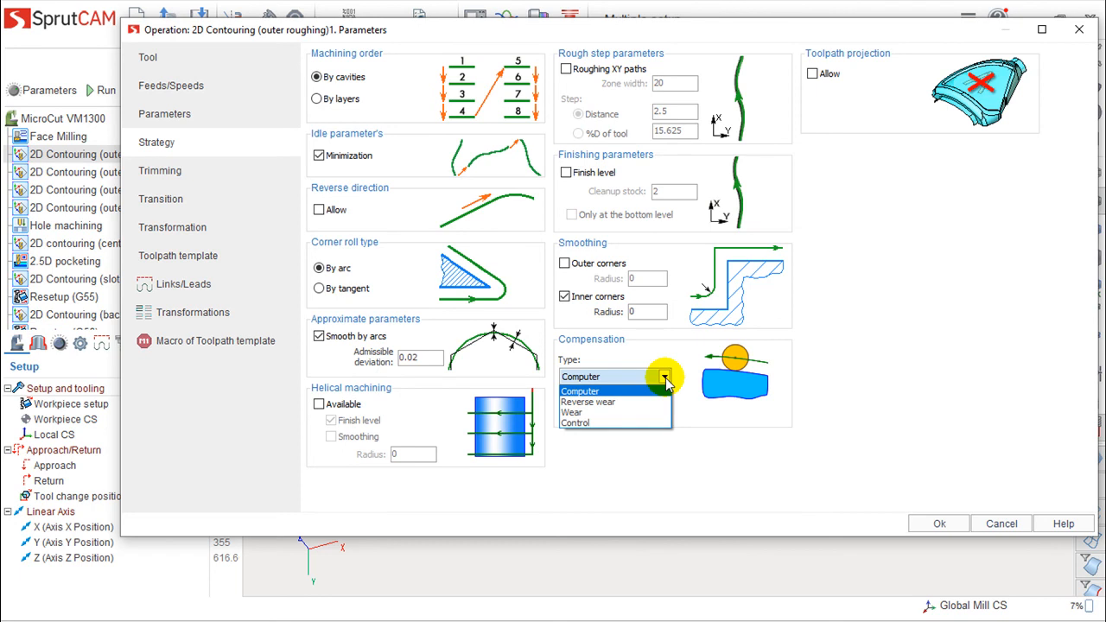
left_click(594, 423)
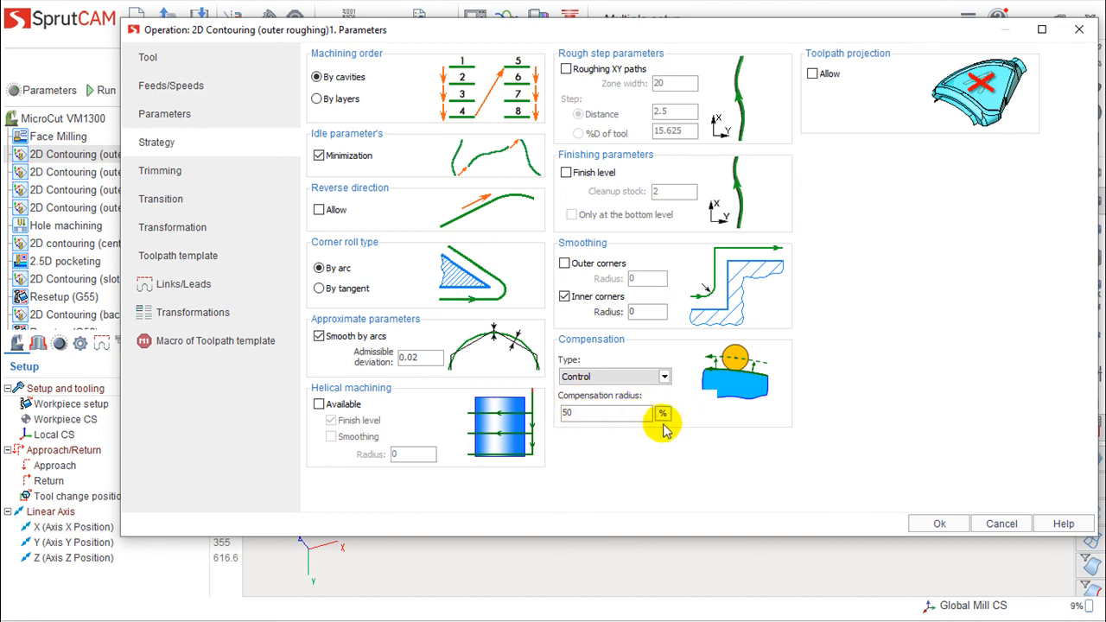
Try the compensation types Wear and Reverse wear for 2D Contouring (outer roughing)1, and discard the parameter changes
left_click(663, 376)
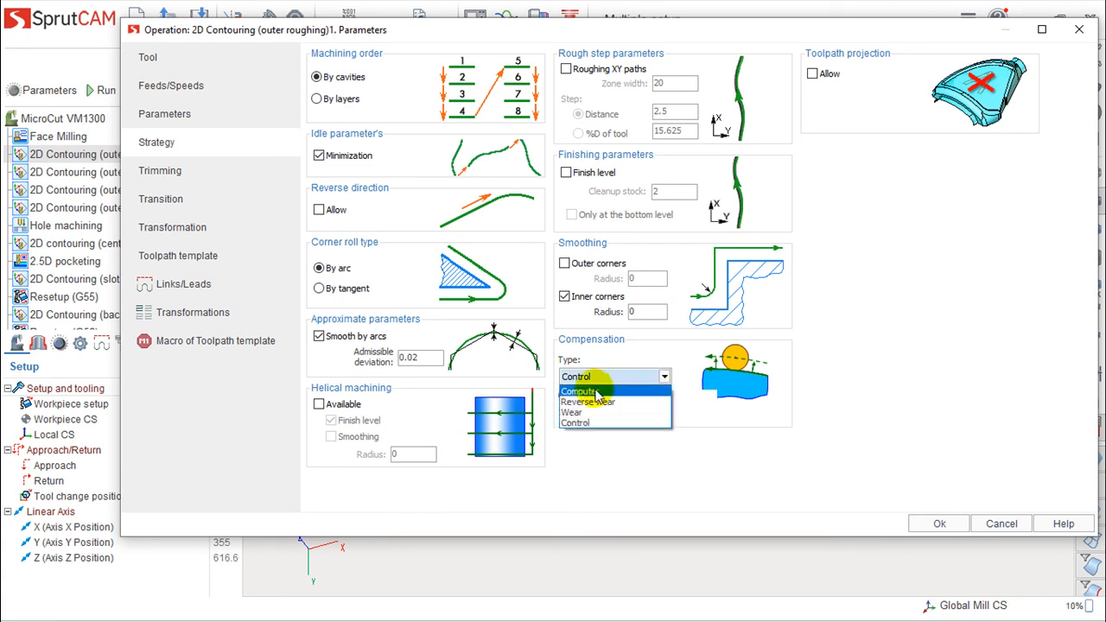
left_click(583, 412)
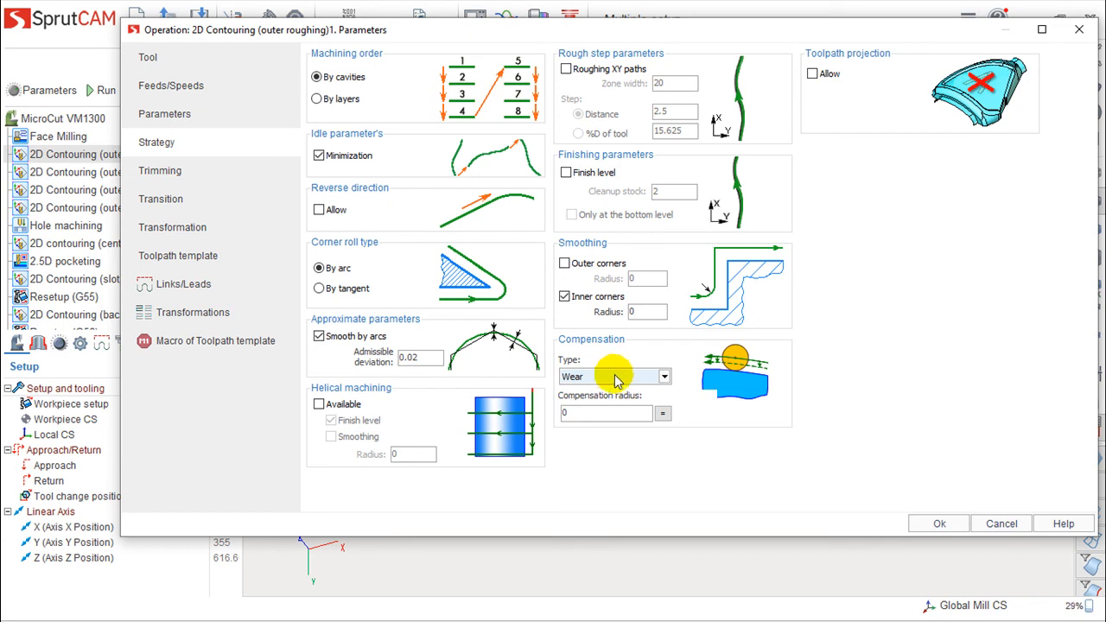
left_click(664, 378)
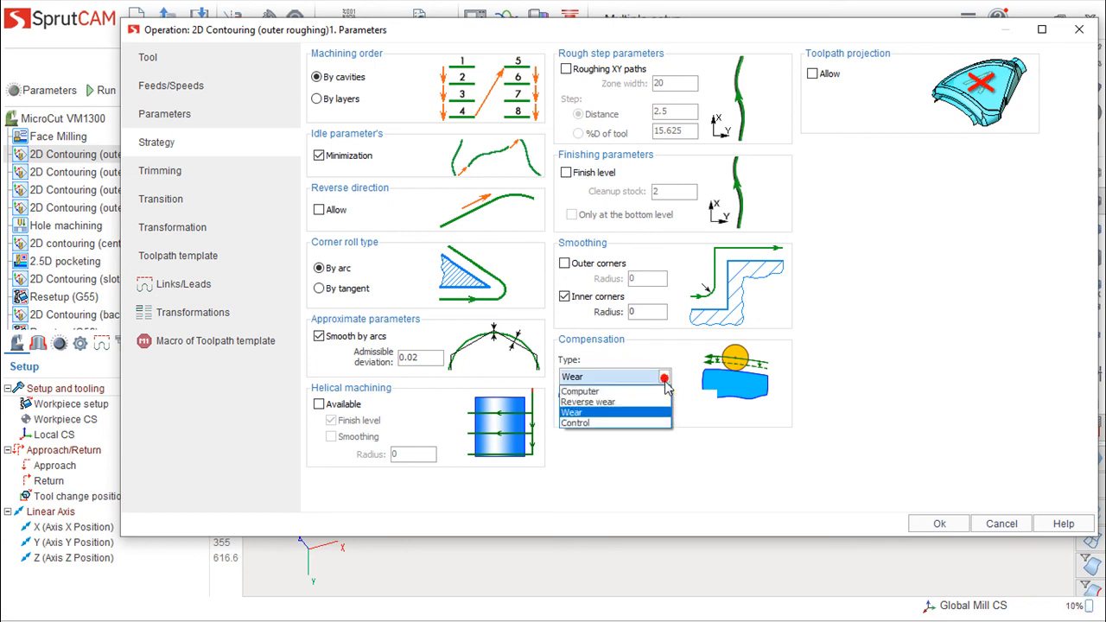
left_click(607, 403)
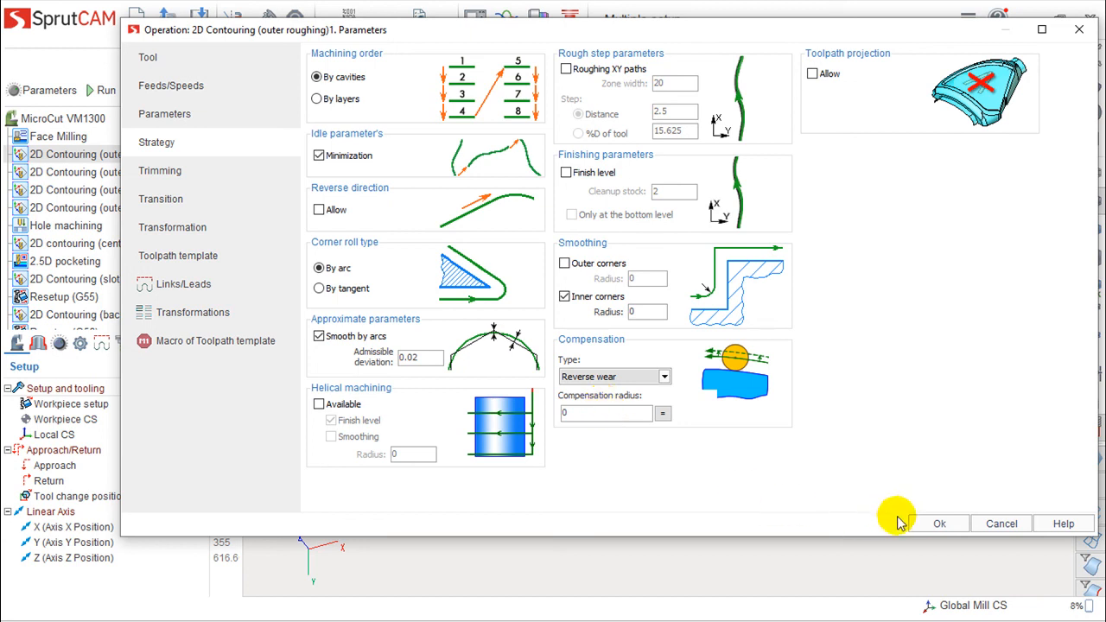
left_click(1002, 525)
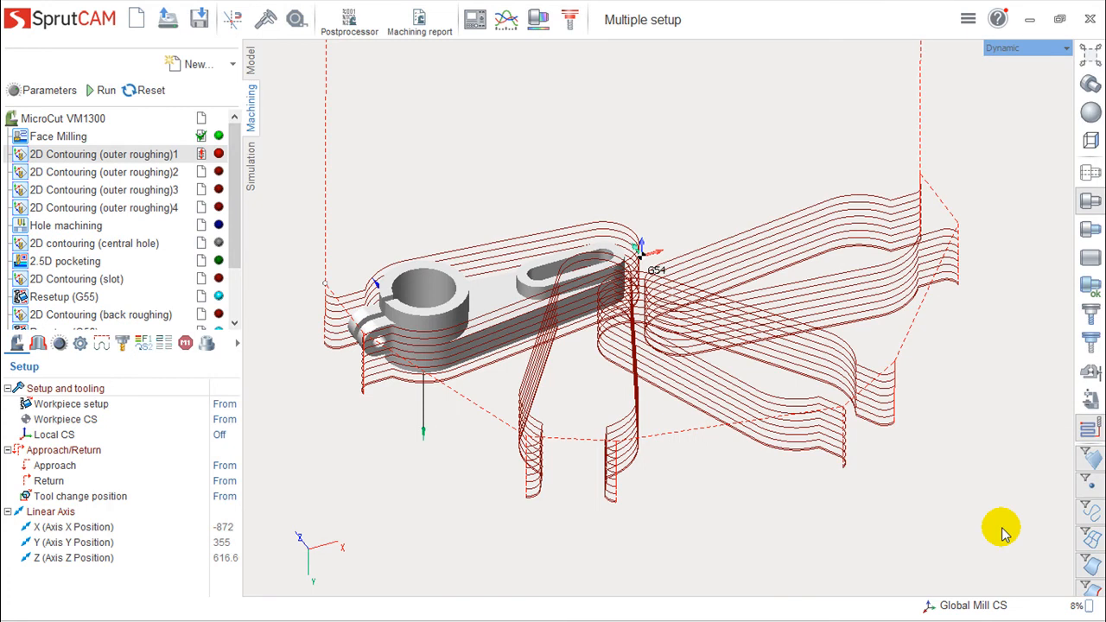